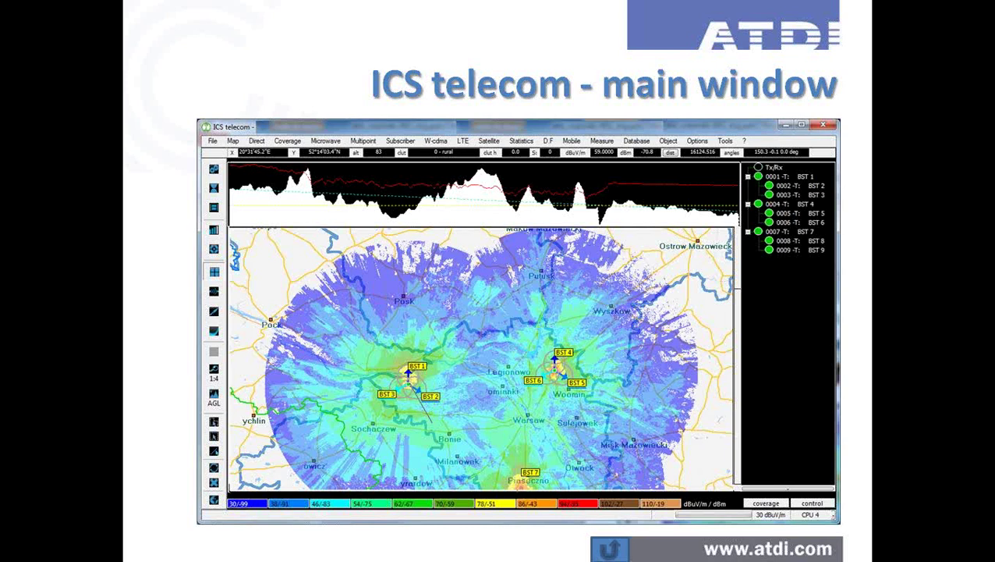
End the slideshow and return to the ICS Telecom LTE.PRO project over Brussels
key(Escape)
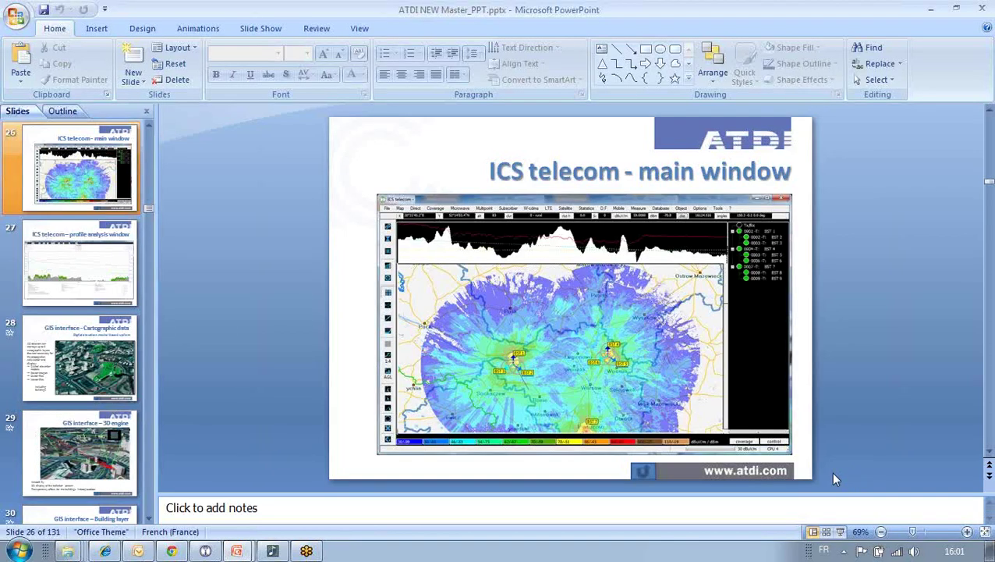
click(207, 551)
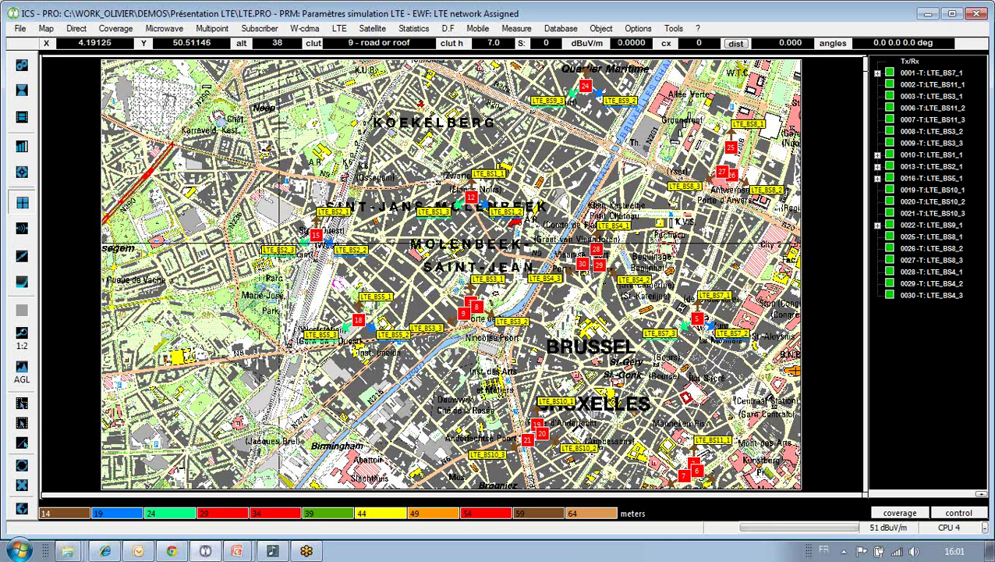
click(21, 29)
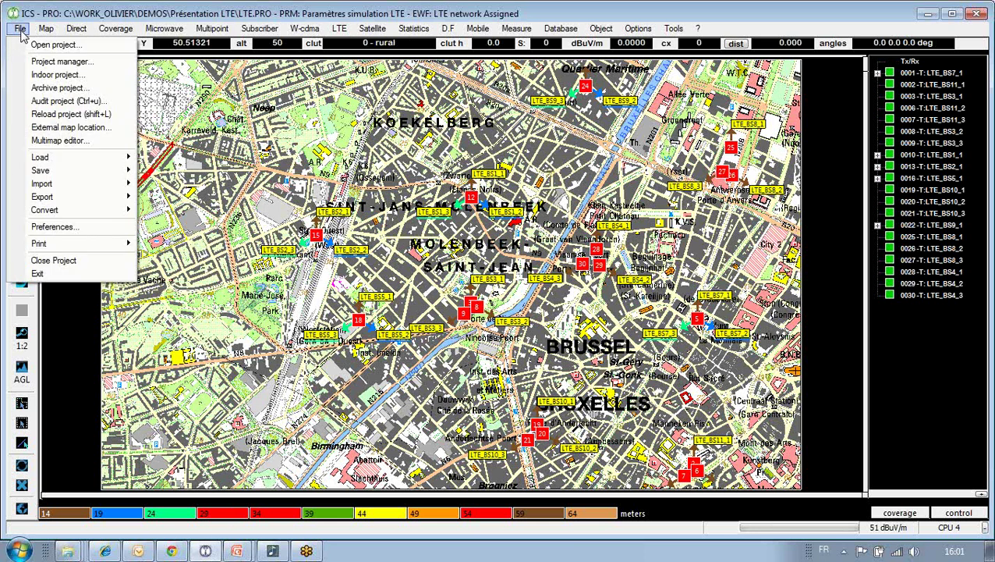
click(61, 62)
click(134, 90)
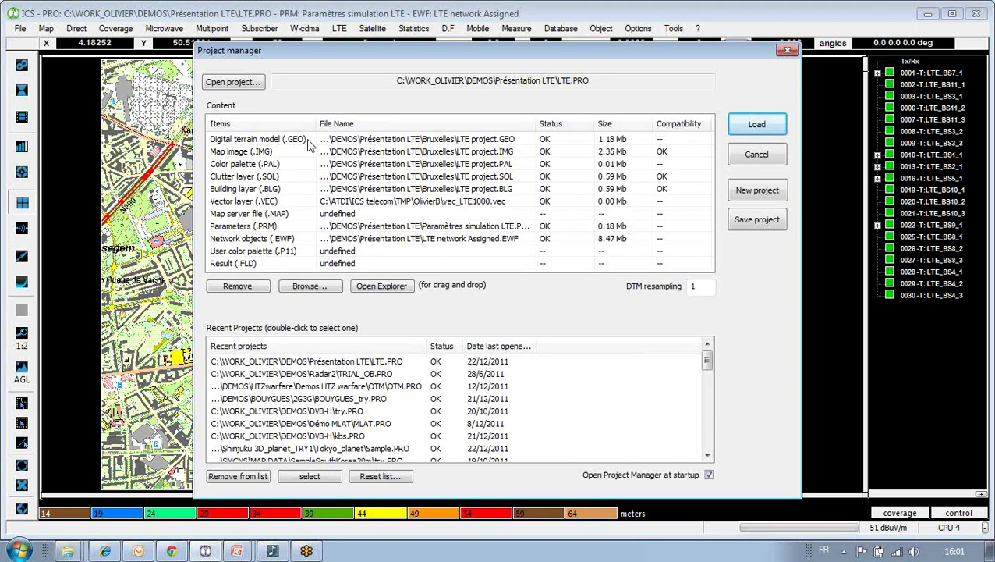
click(309, 141)
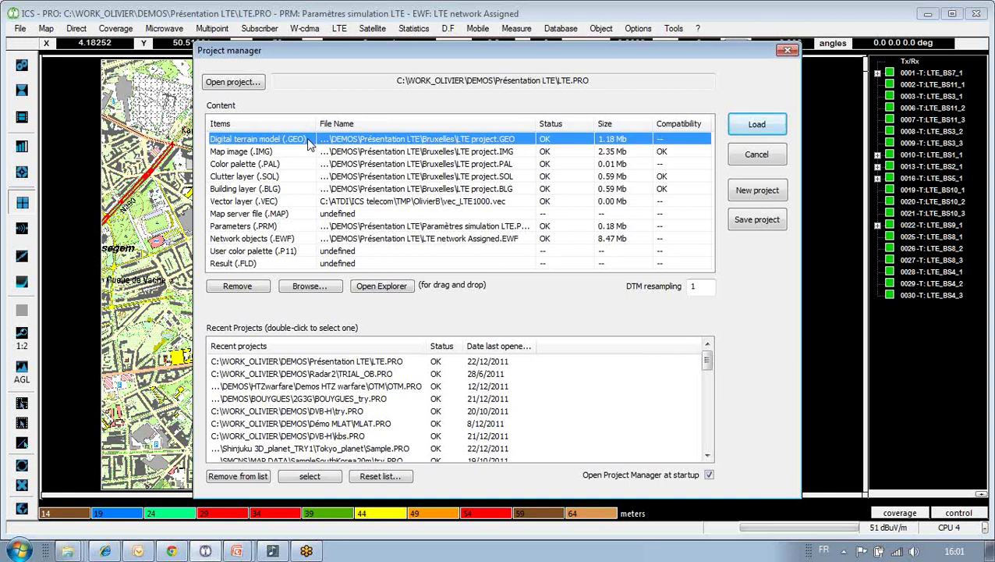
click(308, 157)
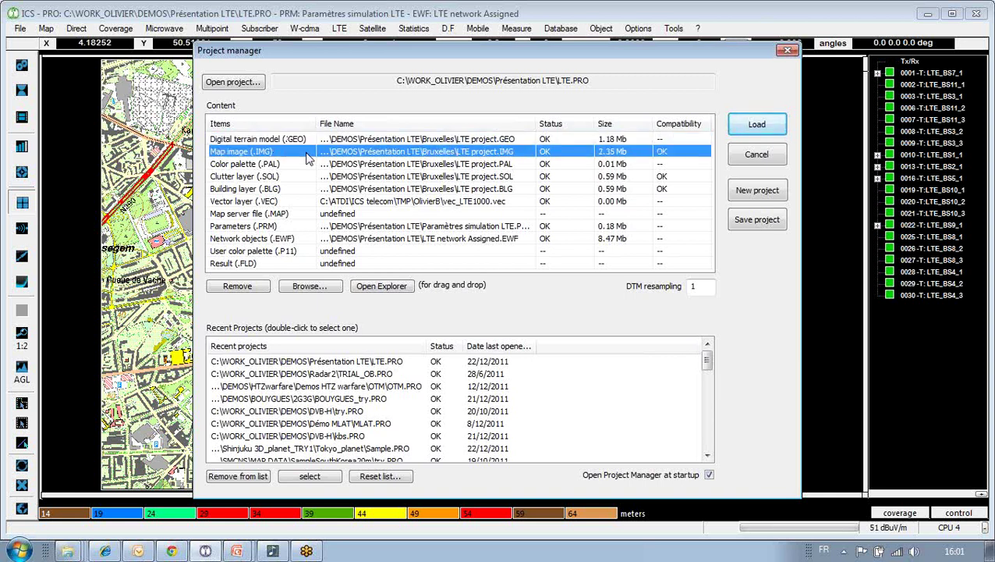
click(302, 168)
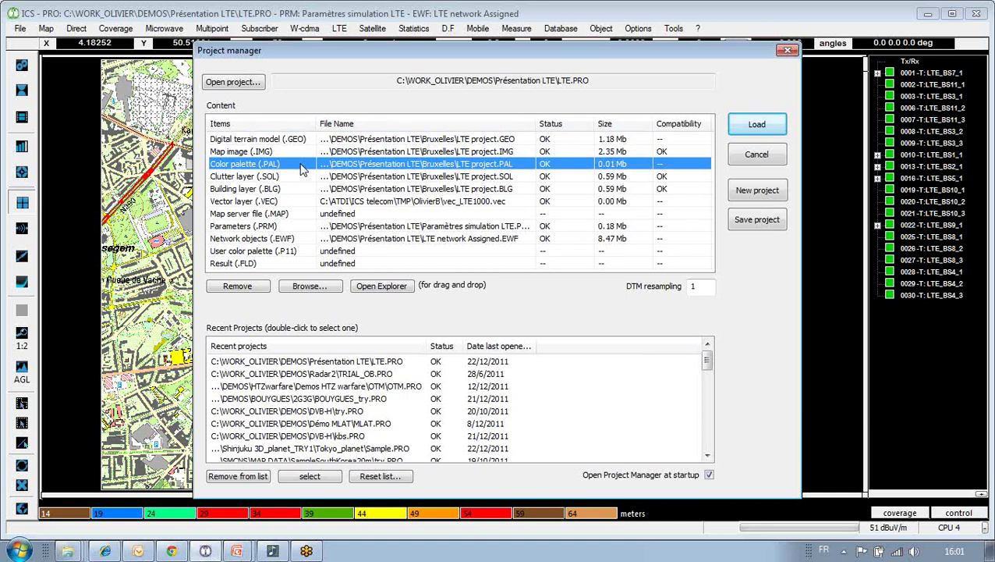
click(306, 178)
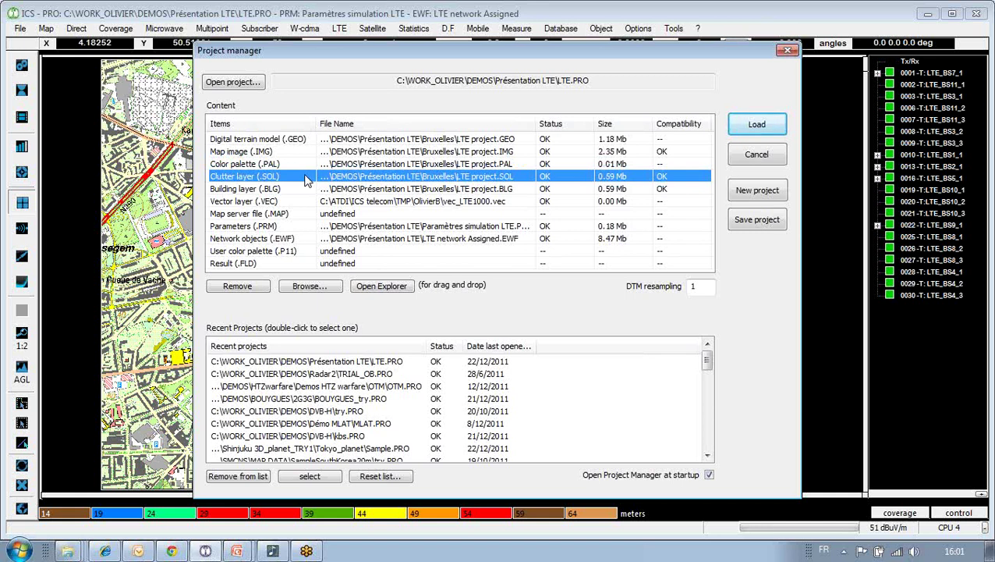
click(305, 190)
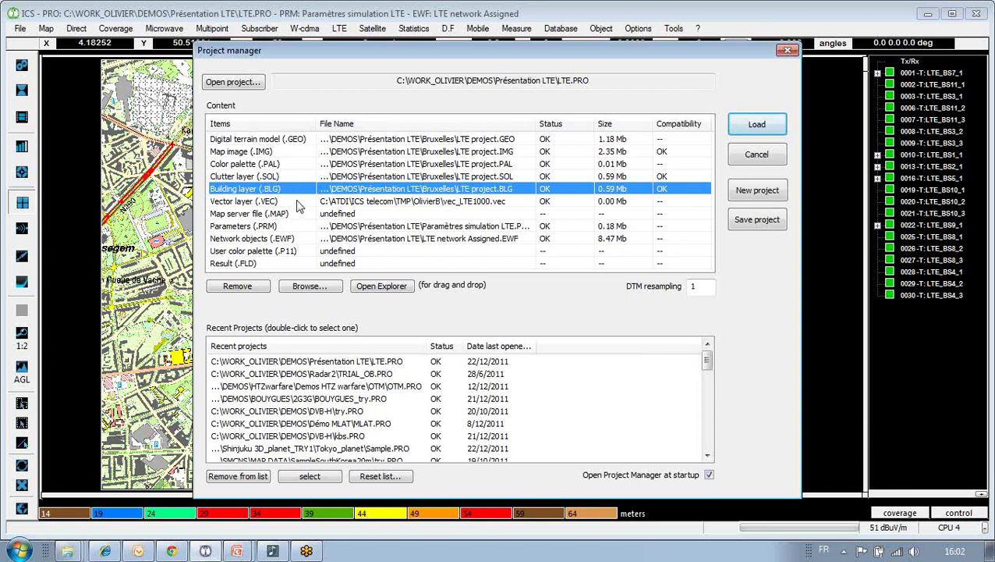
click(302, 204)
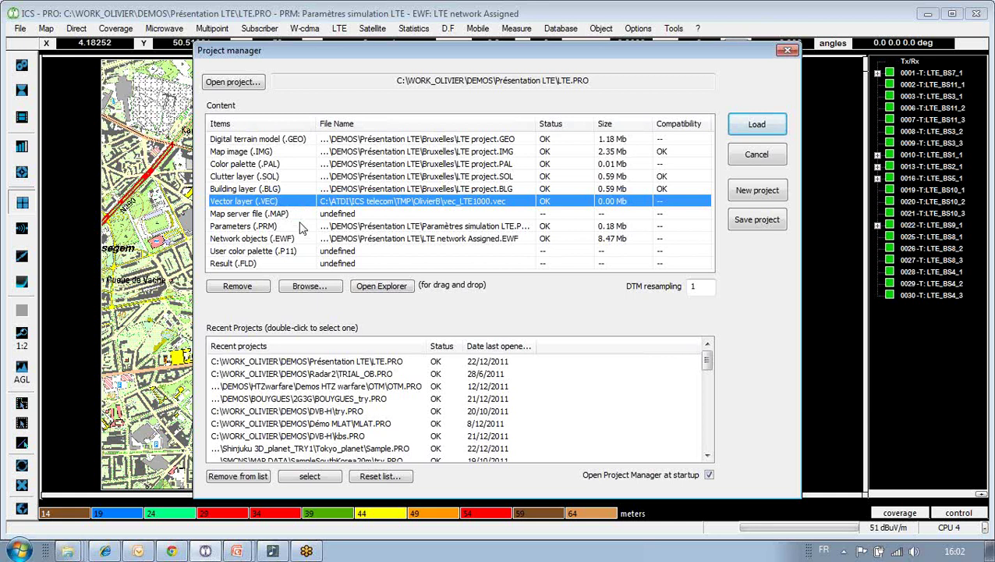
click(309, 226)
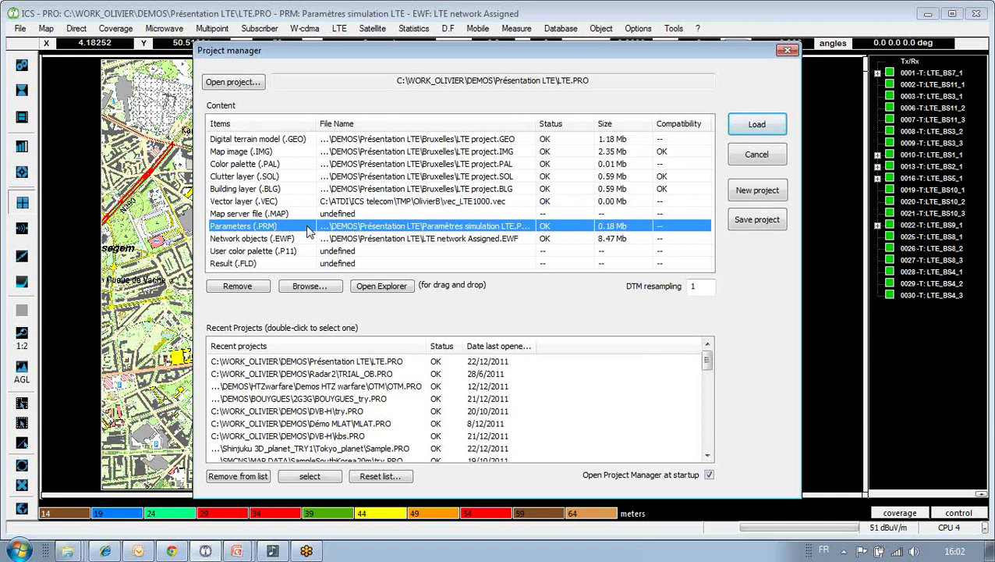
click(313, 242)
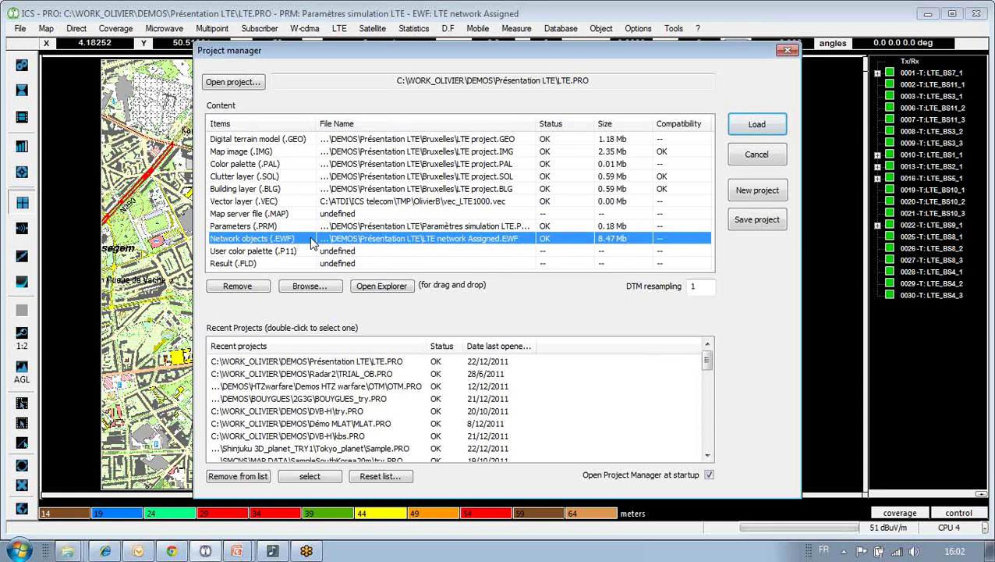
click(305, 265)
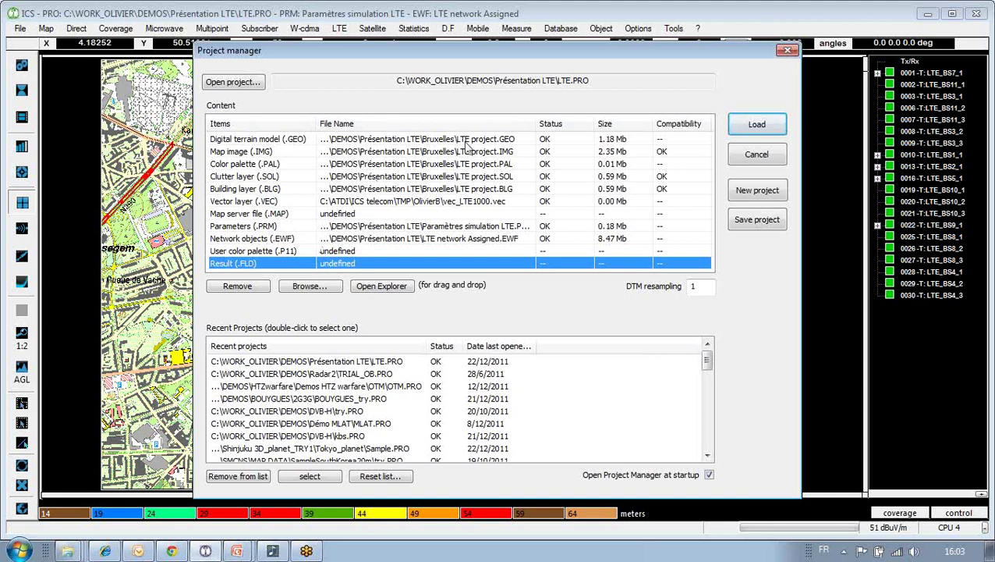
click(757, 154)
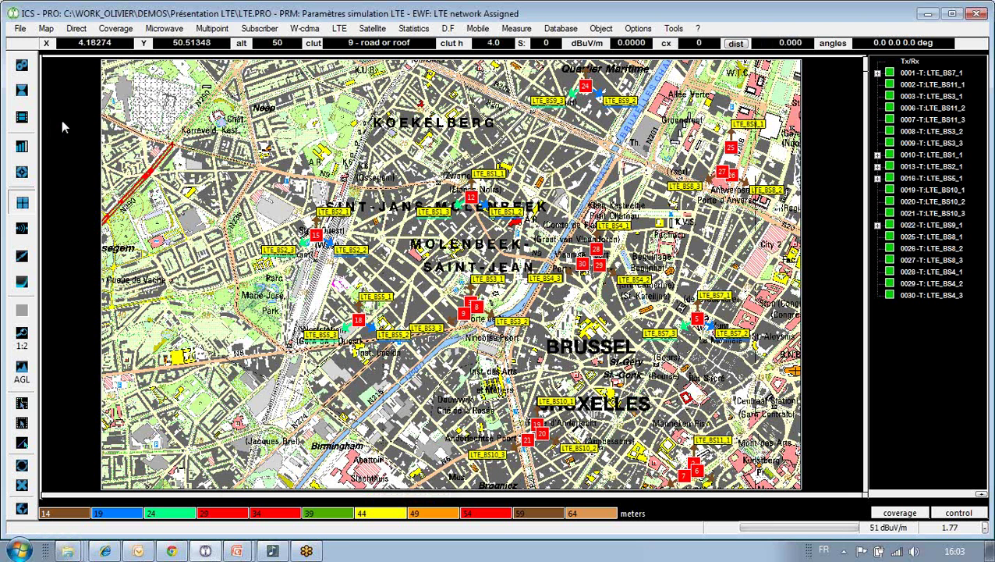
click(23, 69)
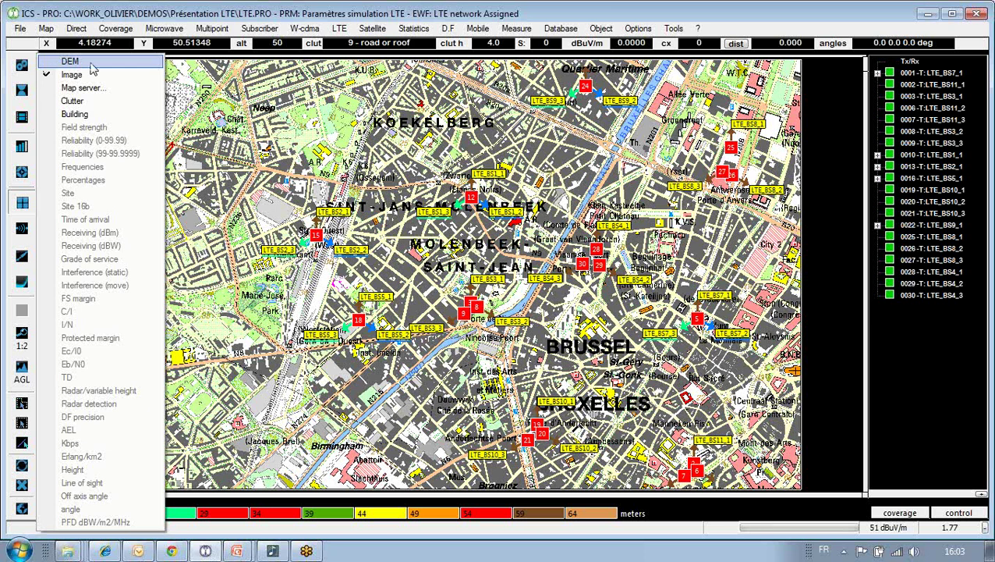
click(92, 64)
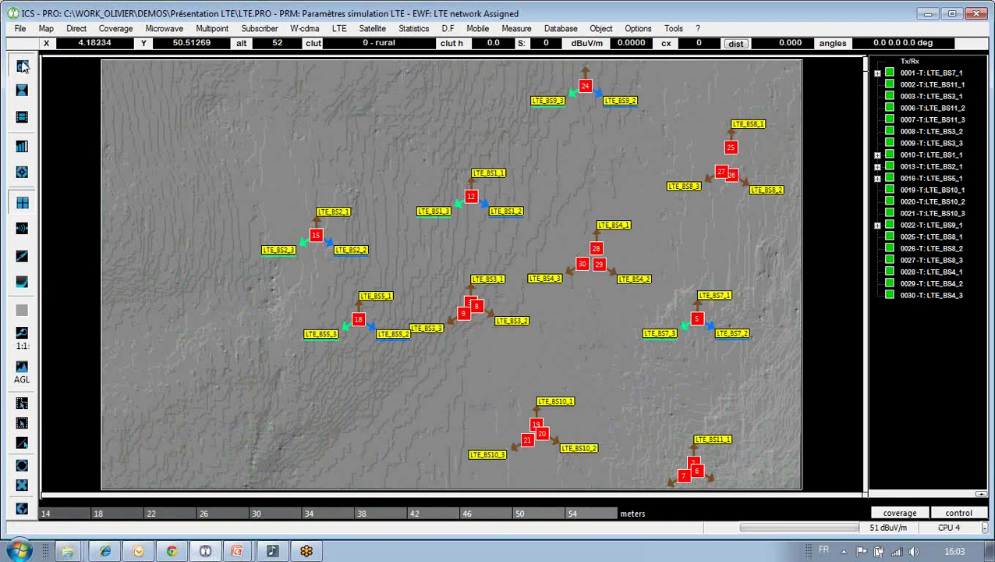
click(22, 65)
click(66, 75)
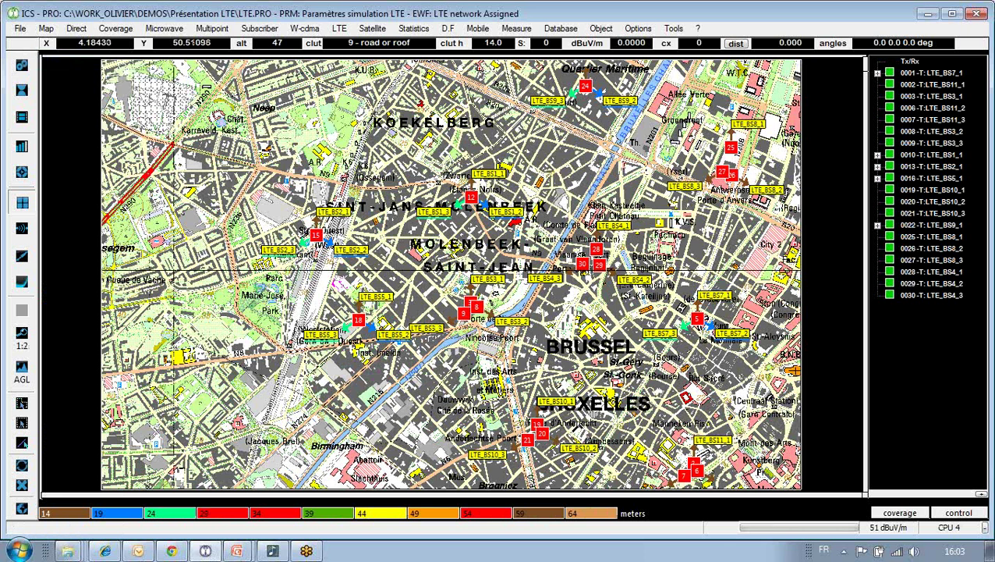
click(23, 65)
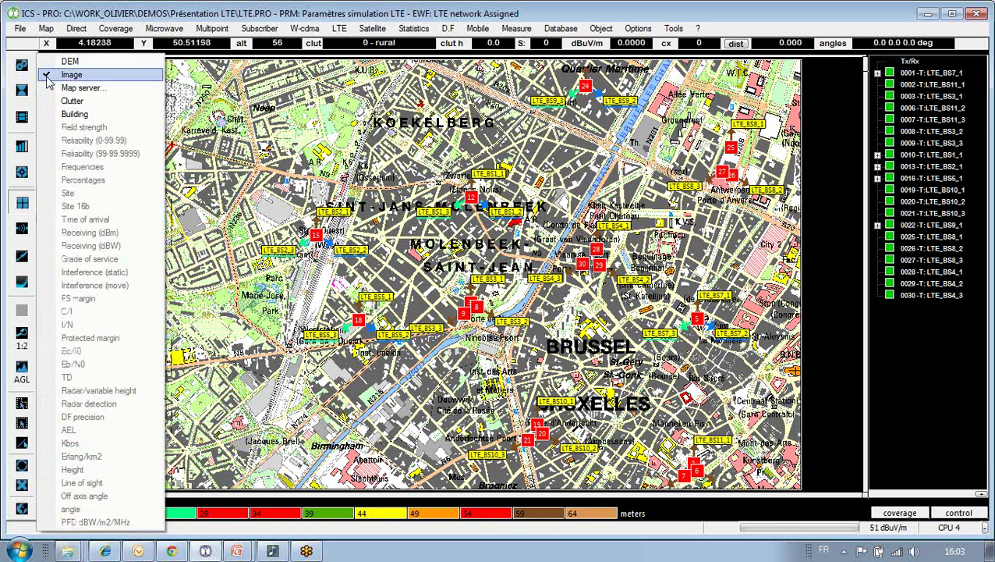
click(86, 101)
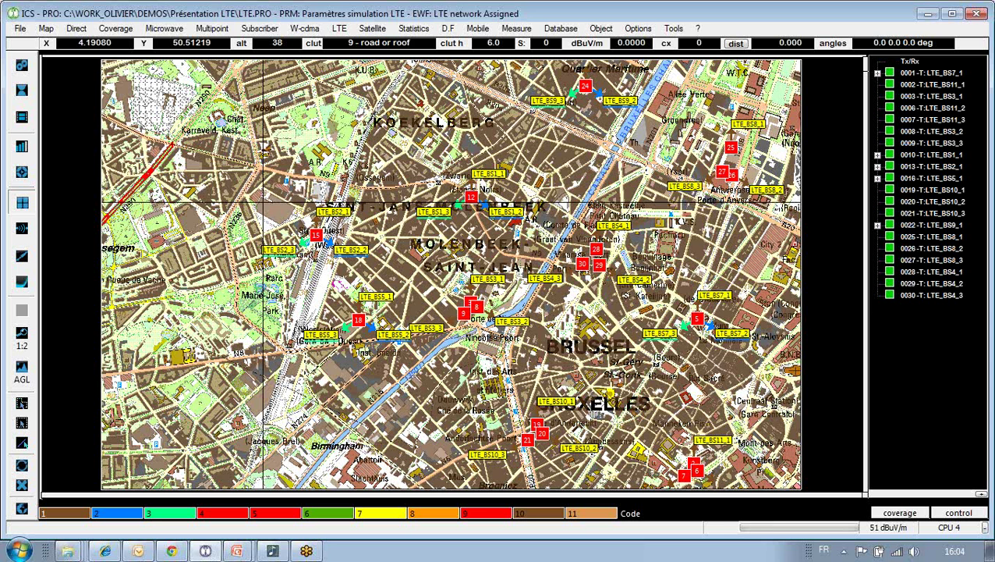
click(22, 65)
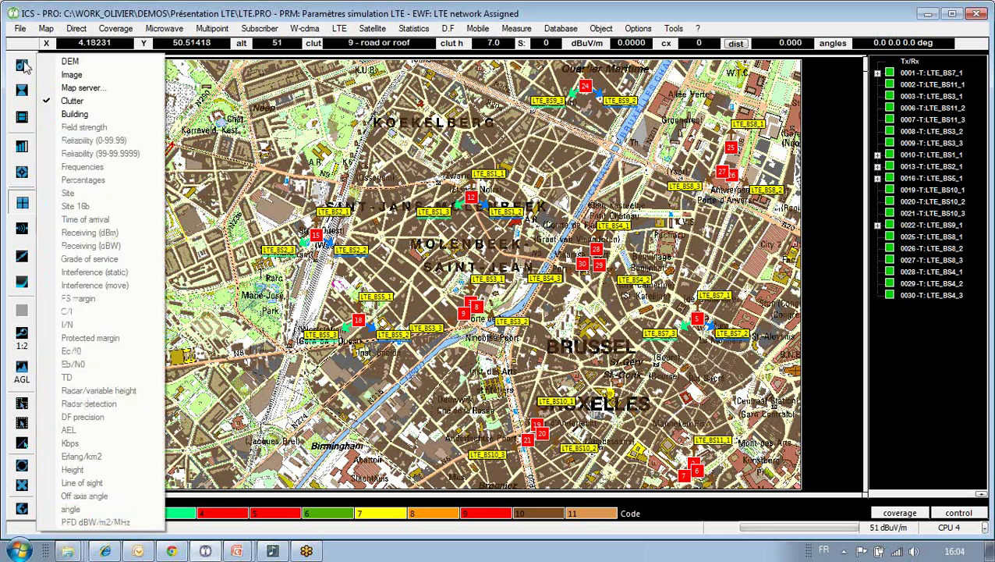
click(114, 119)
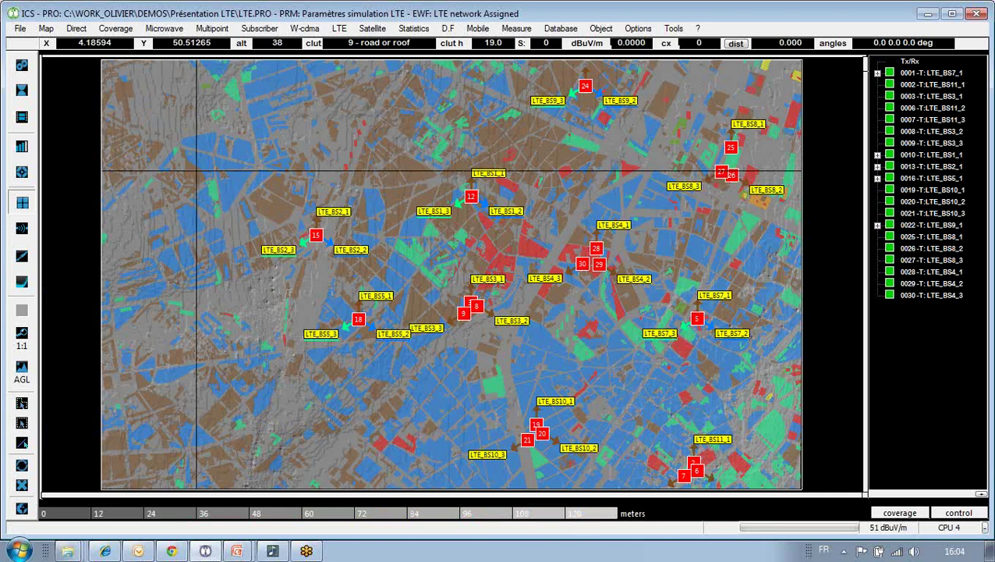
click(22, 66)
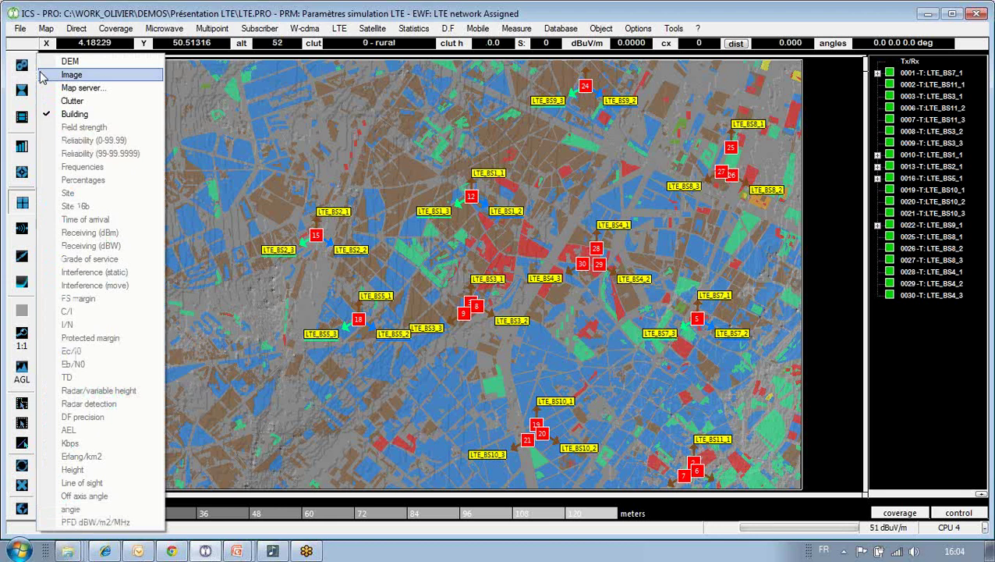
click(72, 75)
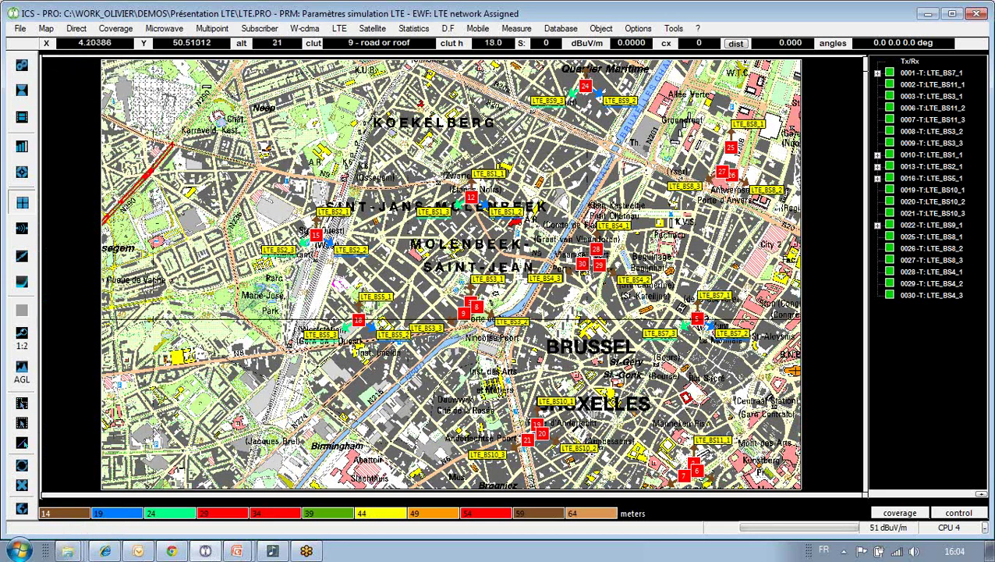
Overlay the LTE network's composite coverage, with Limit, Outdoor, Incar and Indoor levels, on the Brussels map
click(962, 518)
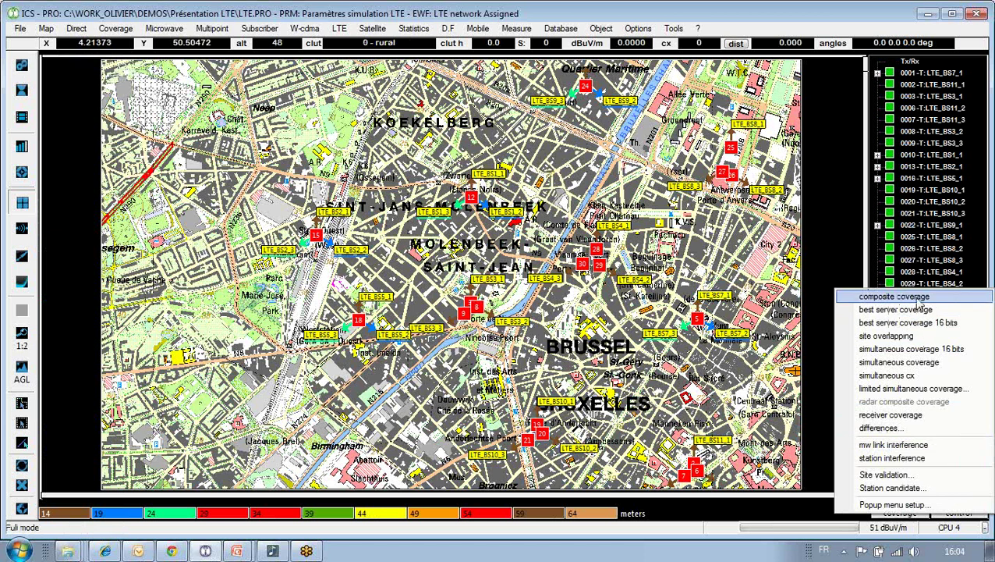
click(921, 301)
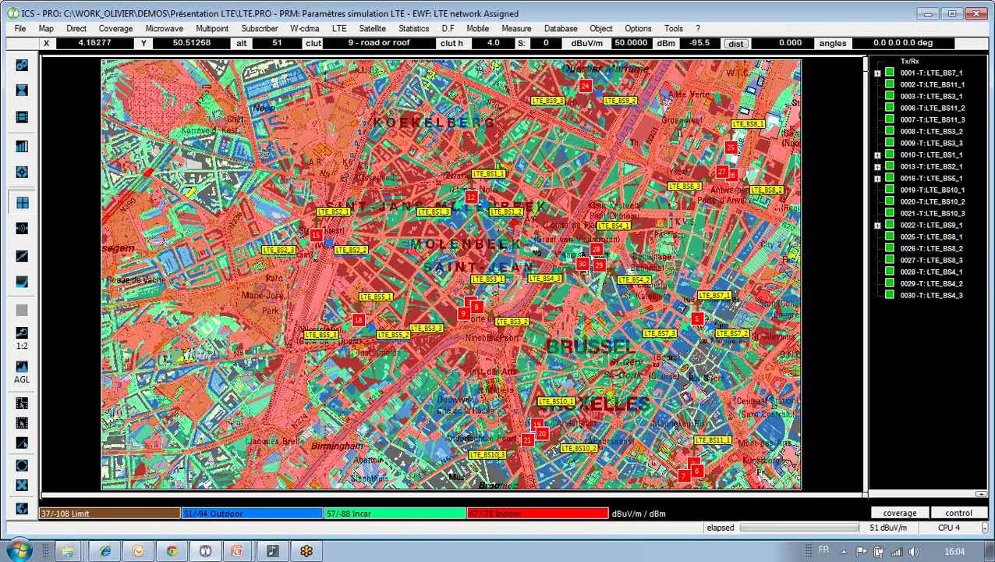
click(21, 29)
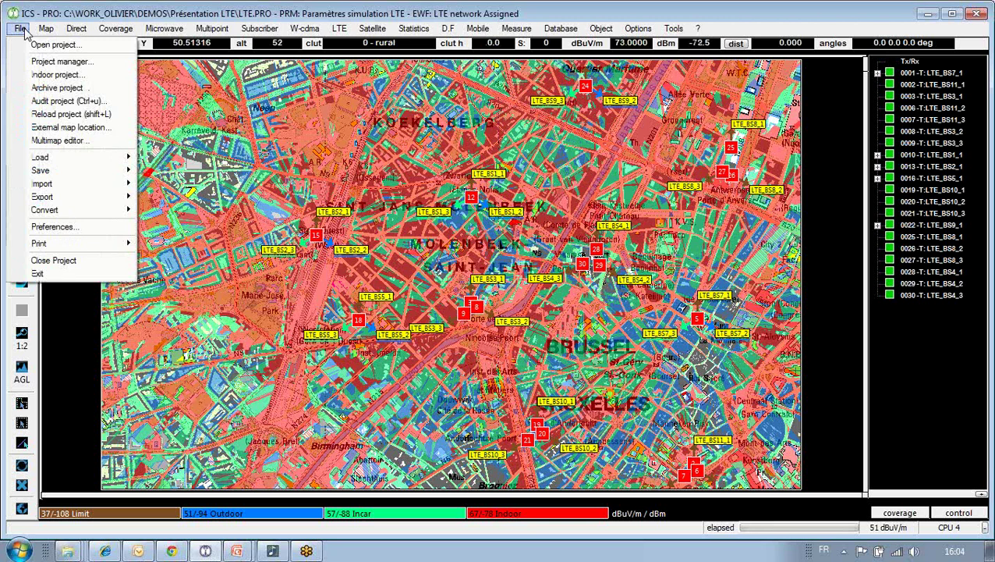
mouse_move(68, 187)
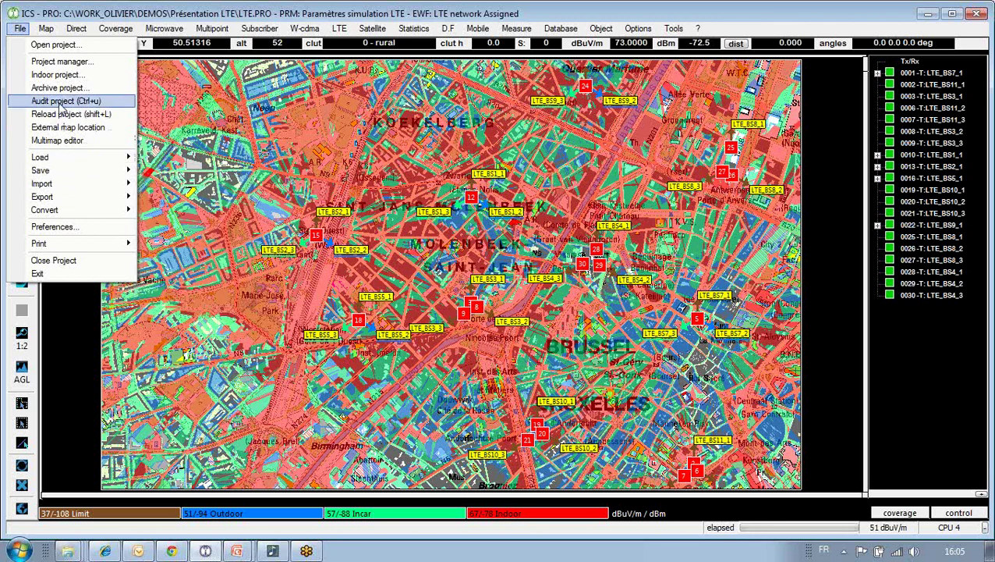
click(90, 13)
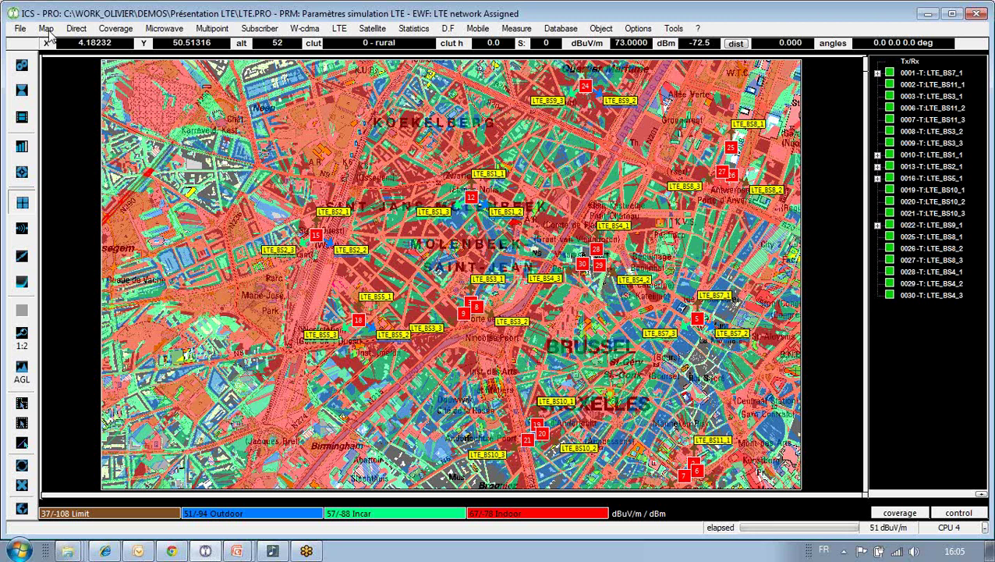
click(48, 31)
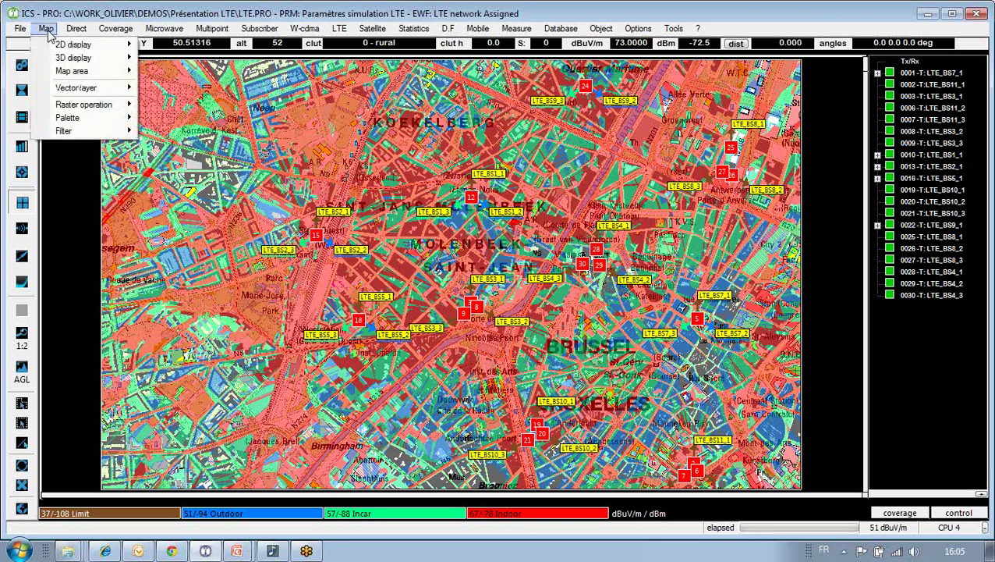
mouse_move(62, 59)
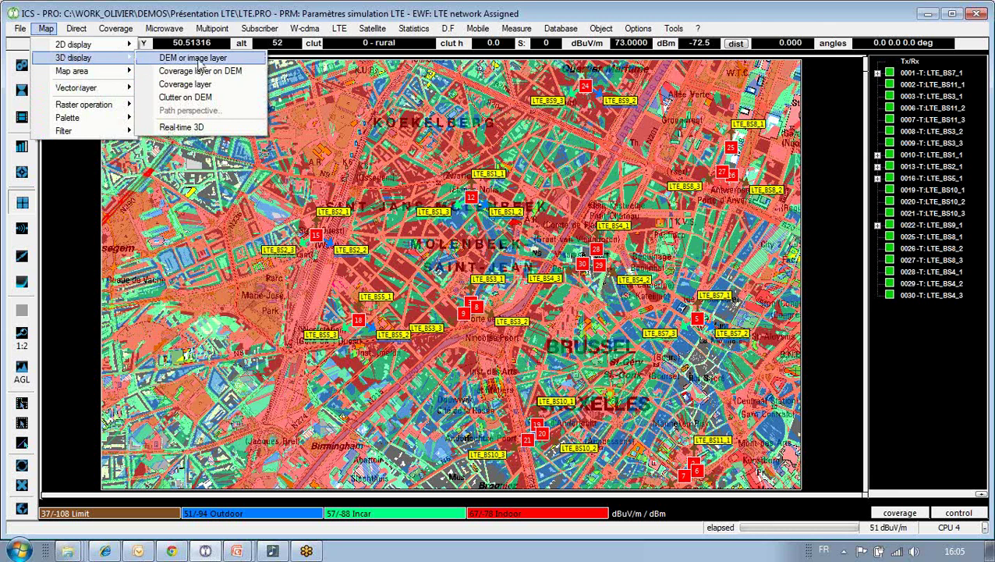
click(198, 60)
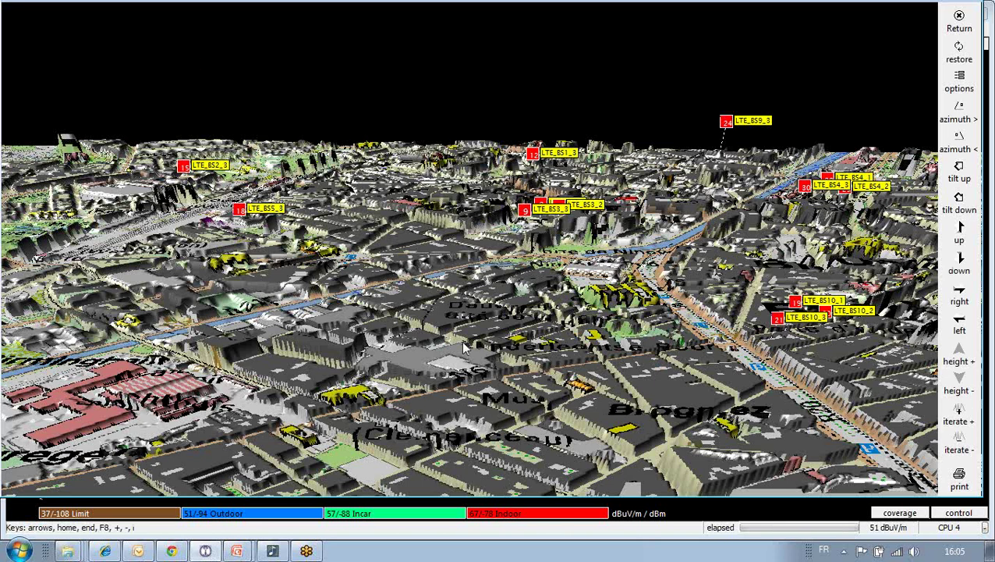
key(Escape)
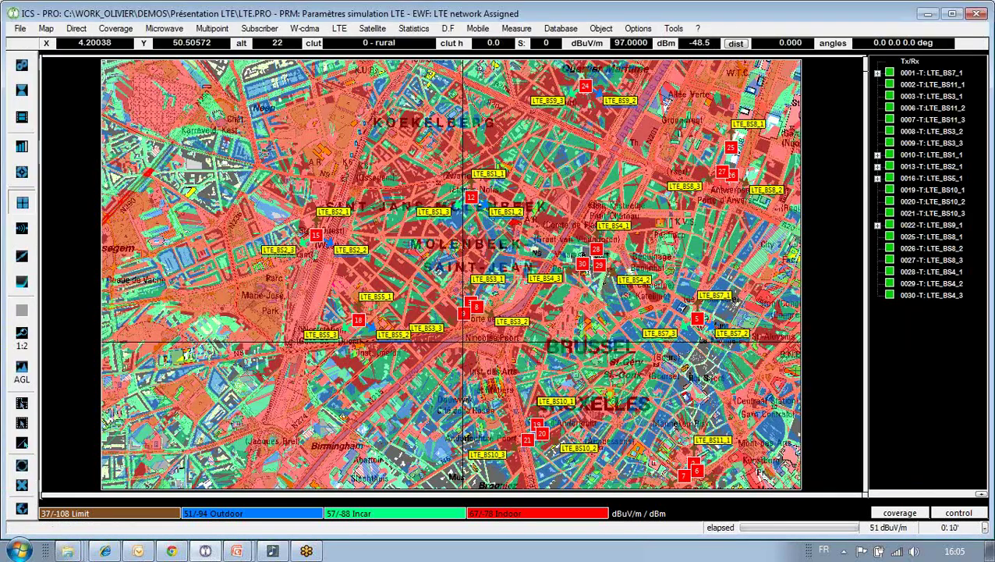
Run a path calculation from LTE_BS2_1 at site 15 to a map point at 4.00 m, then close the profile
click(74, 31)
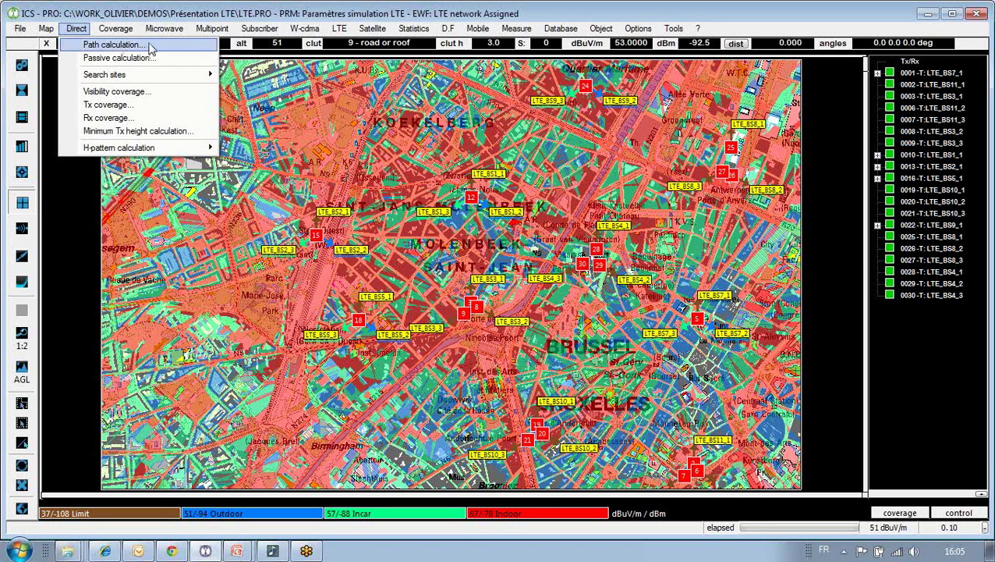
click(117, 45)
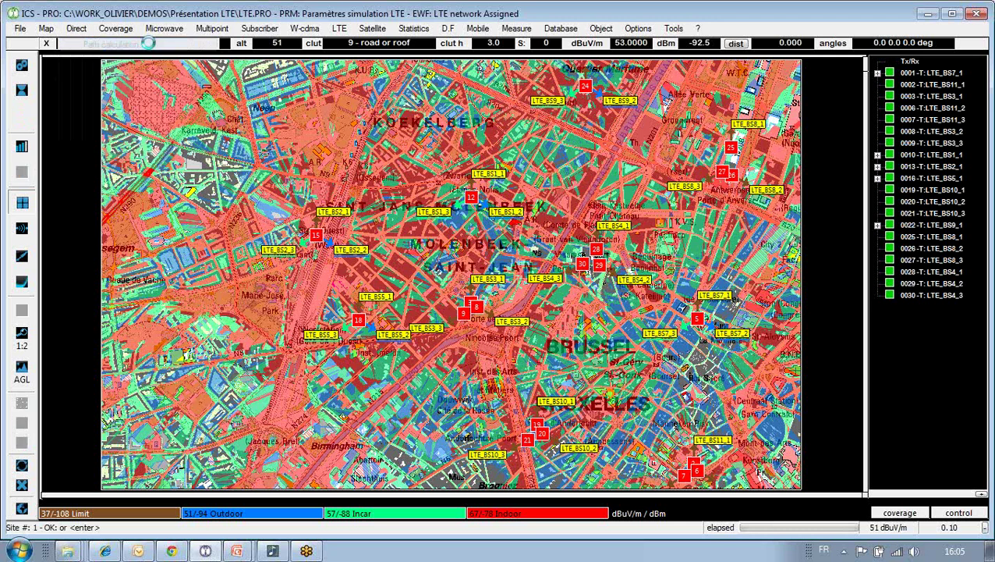
click(316, 237)
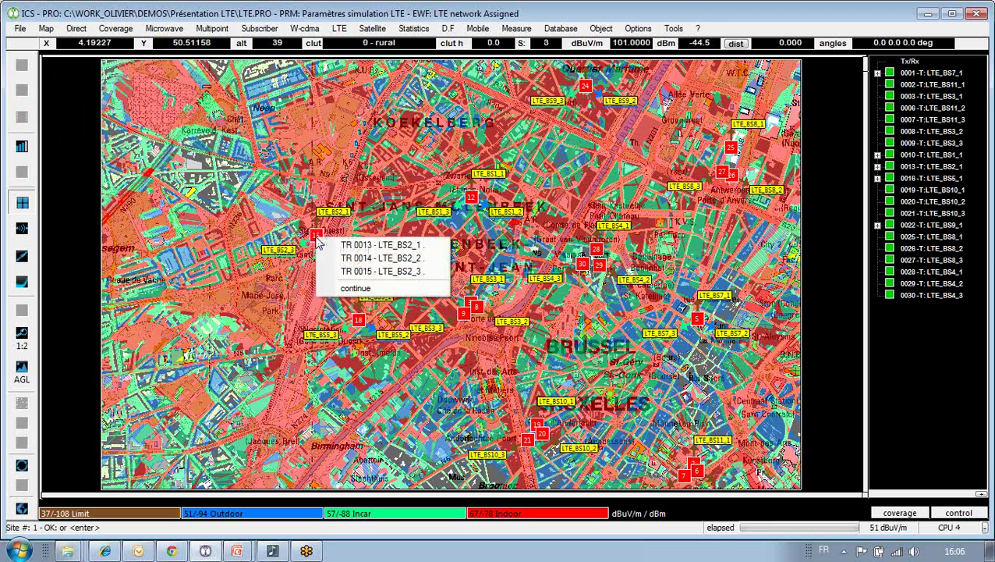
click(382, 247)
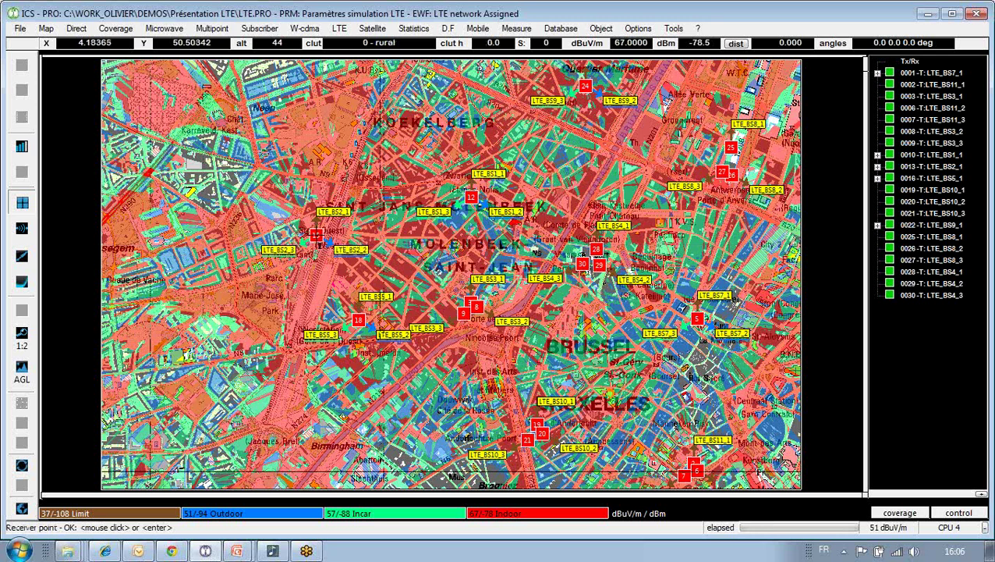
click(164, 479)
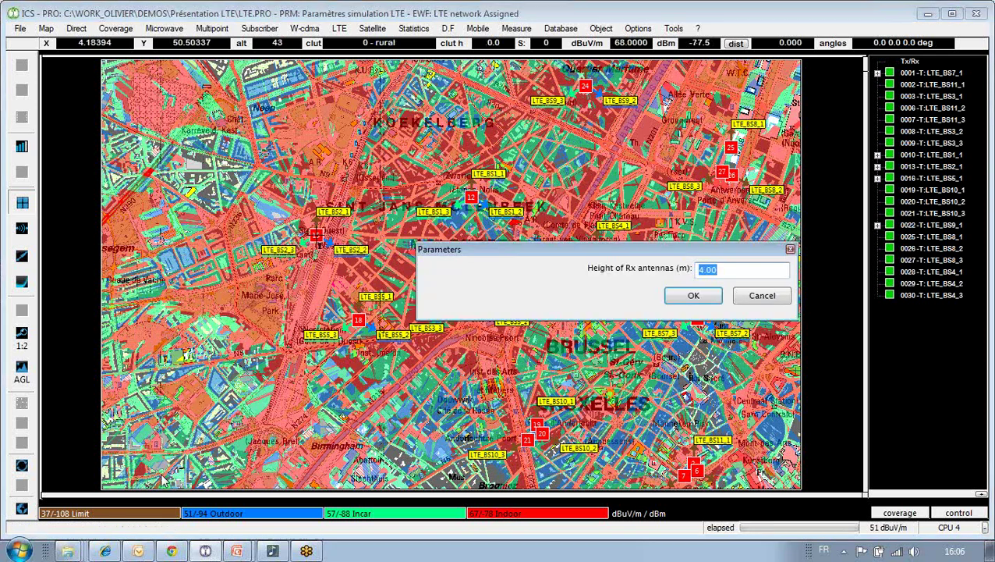
click(694, 297)
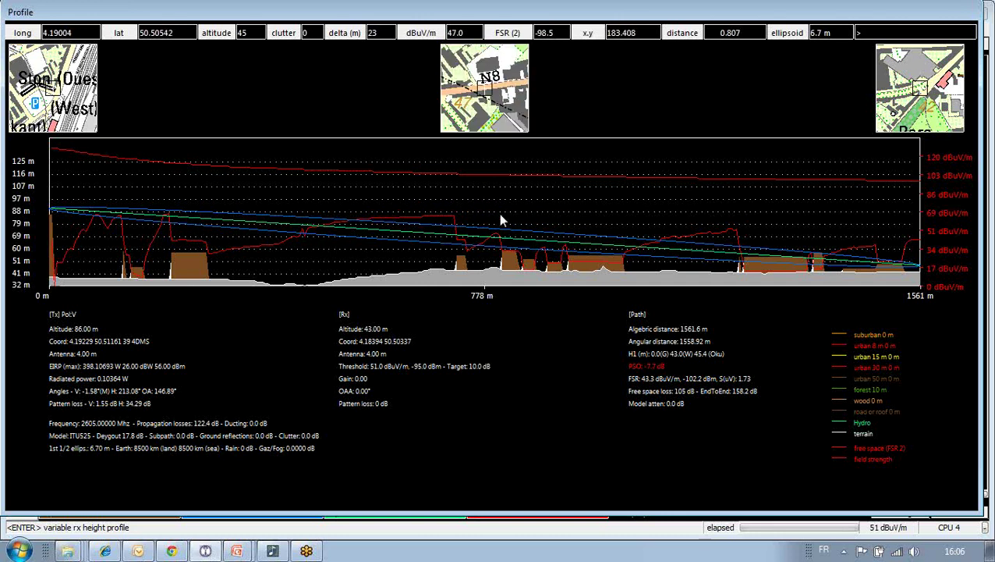
key(Escape)
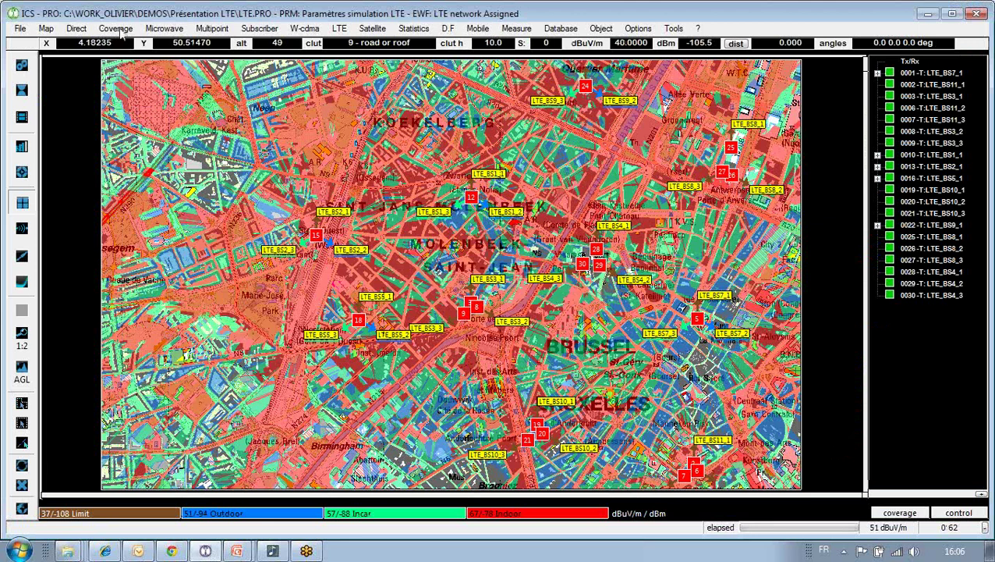
Start a Tx/Rx FS coverage calculation and open its ITU-R 525 / Deygout 94 propagation model settings
click(129, 30)
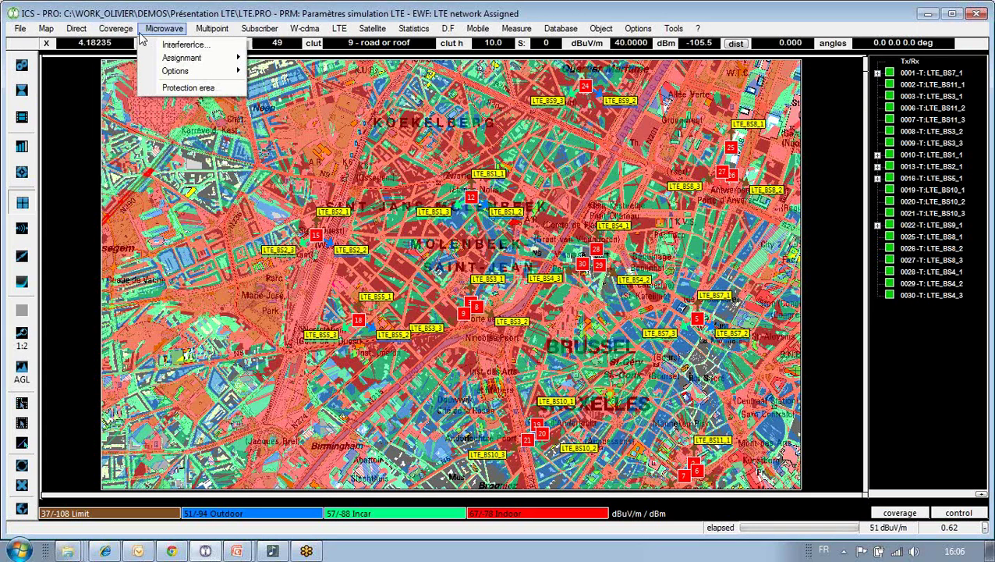
mouse_move(168, 49)
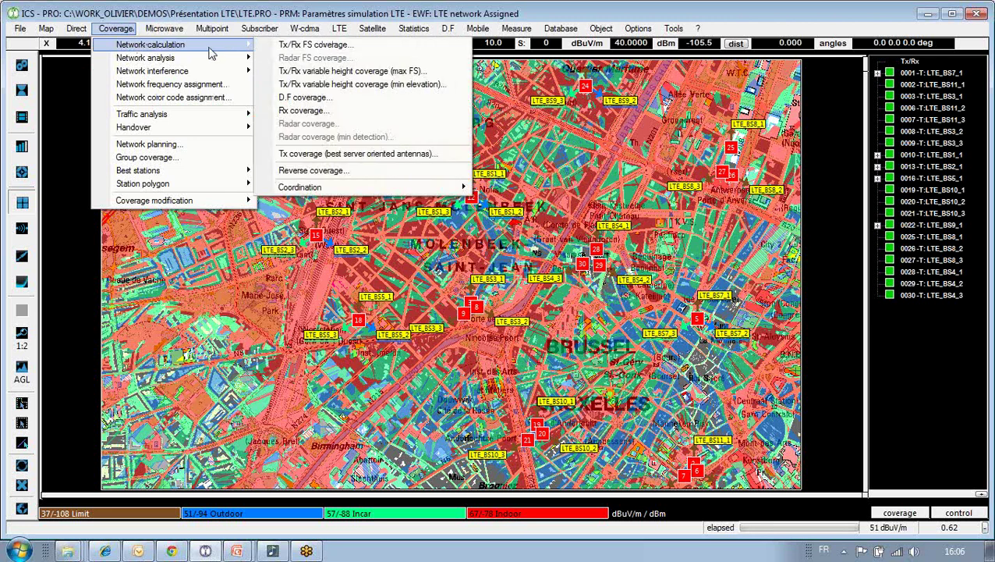
click(373, 47)
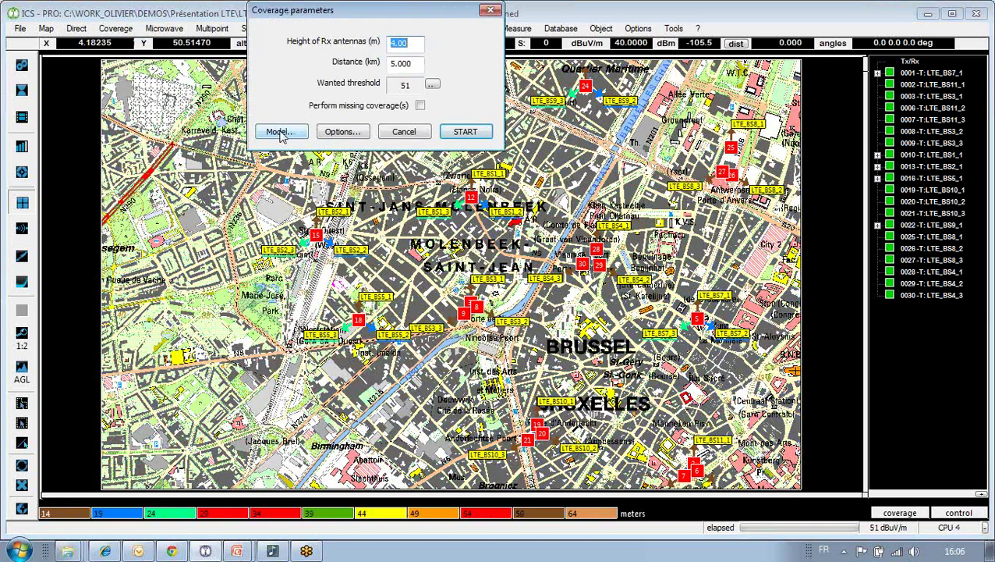
click(281, 134)
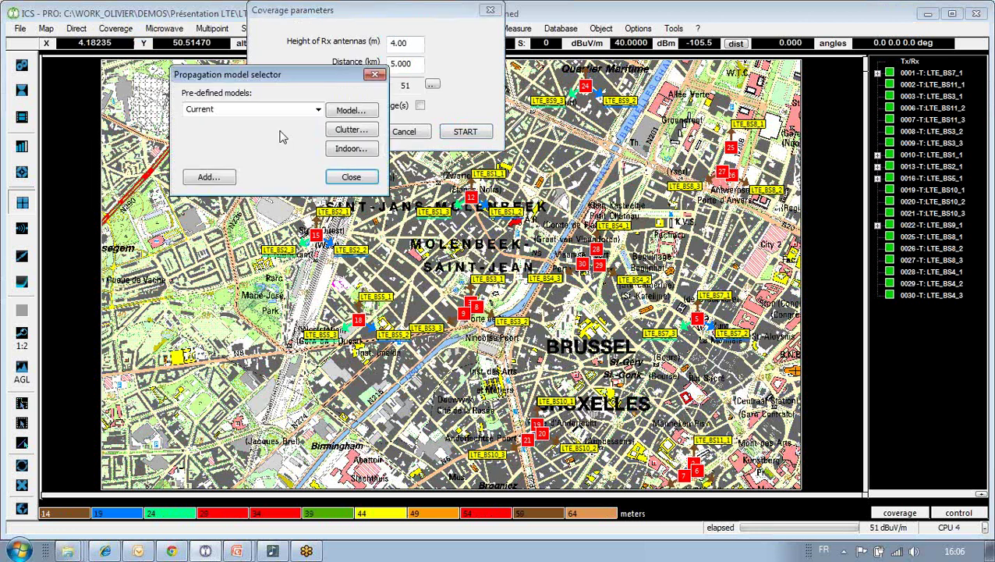
click(351, 110)
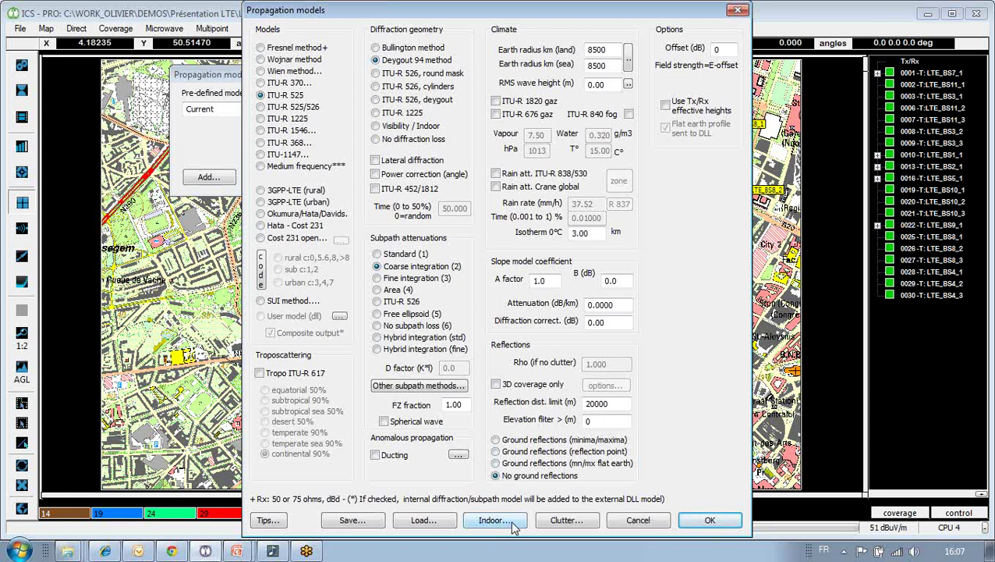
Cancel the propagation model settings unchanged and close the model selector
click(641, 520)
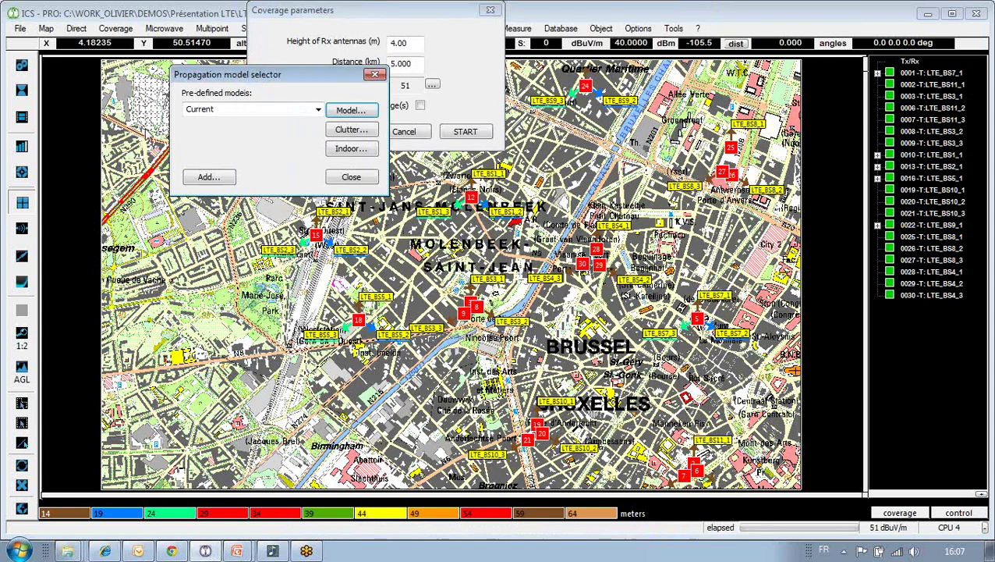
click(360, 178)
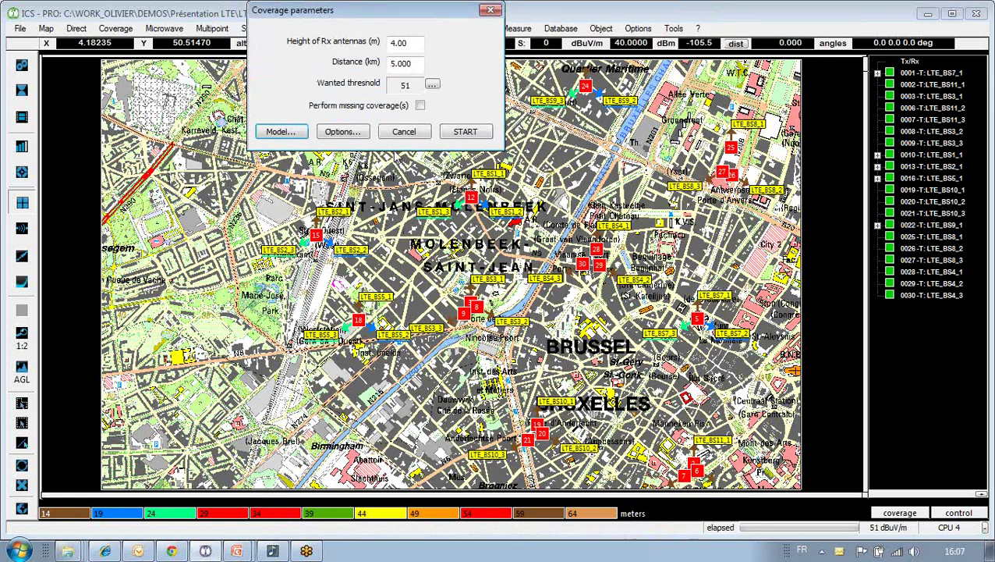
Cancel the coverage parameters, dismiss the mail notification, and leave the Network analysis menu unused
click(411, 134)
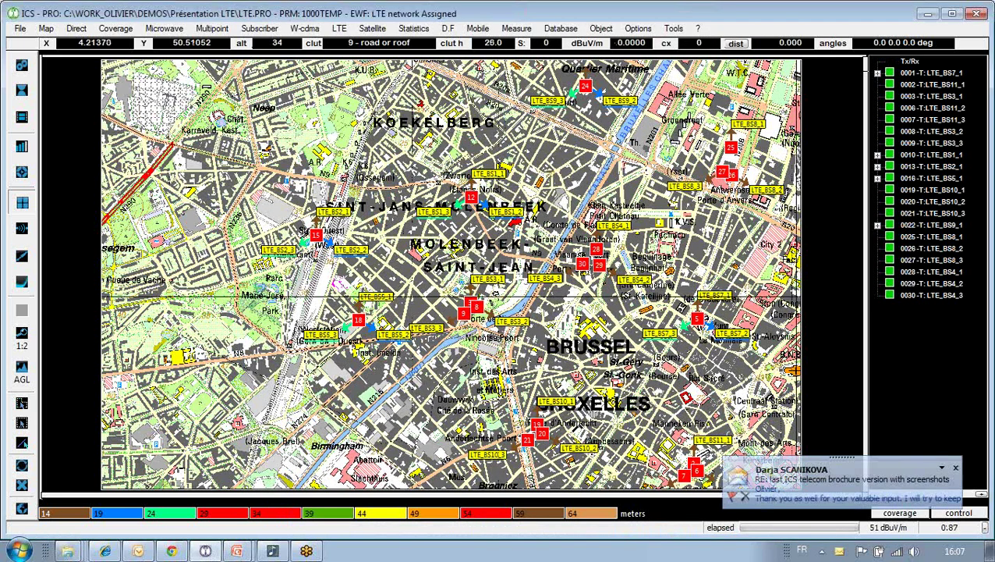
click(956, 468)
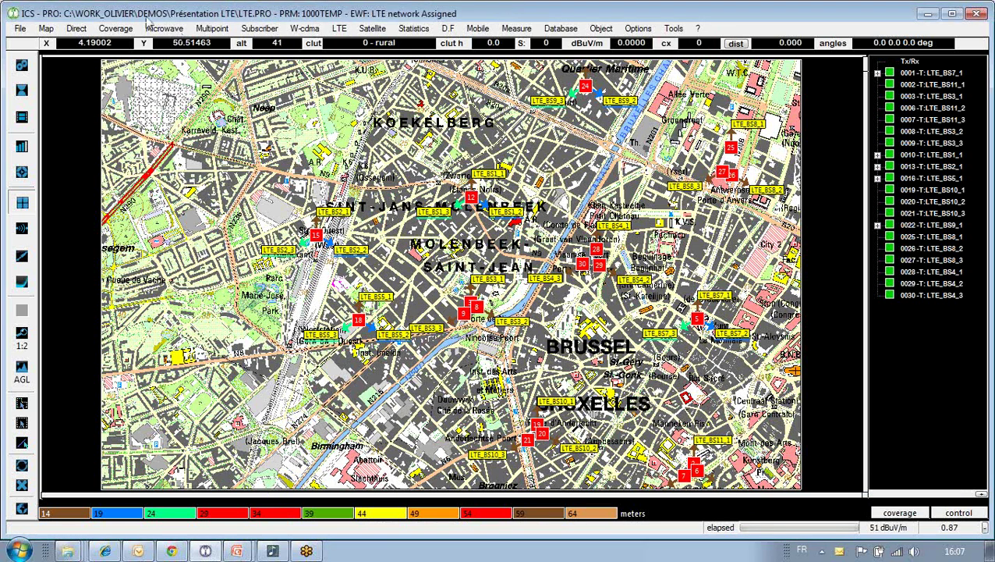
click(117, 31)
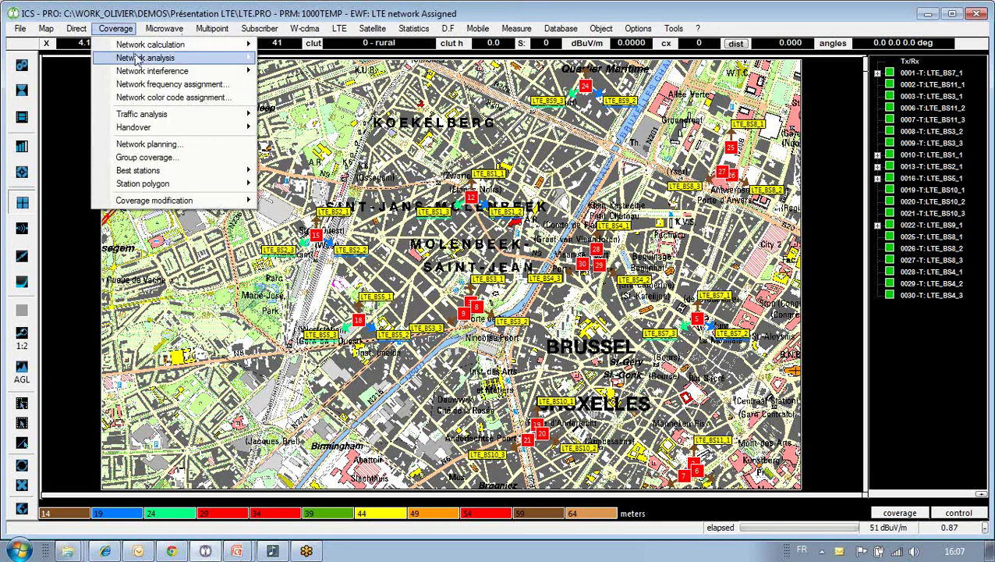
mouse_move(139, 59)
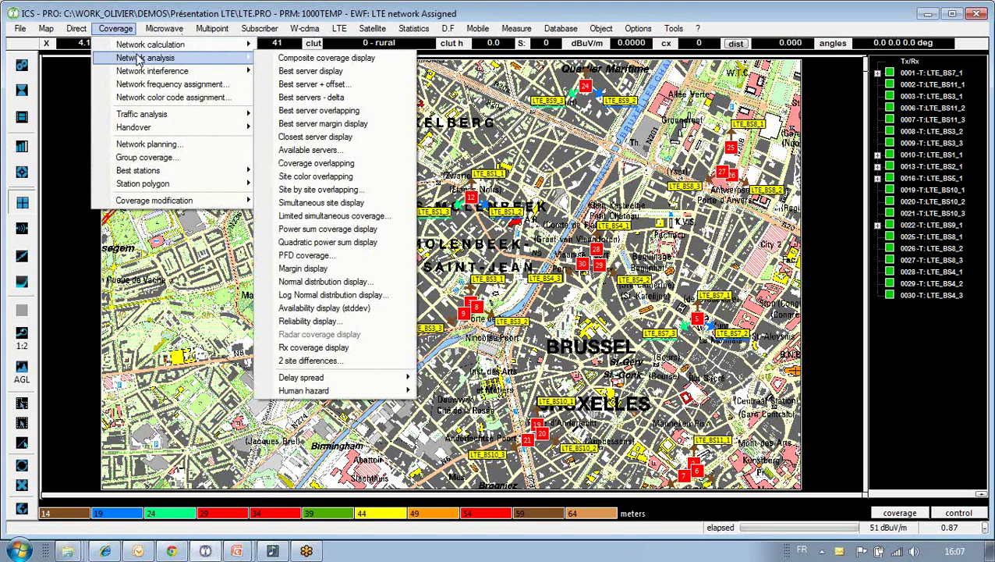
click(173, 13)
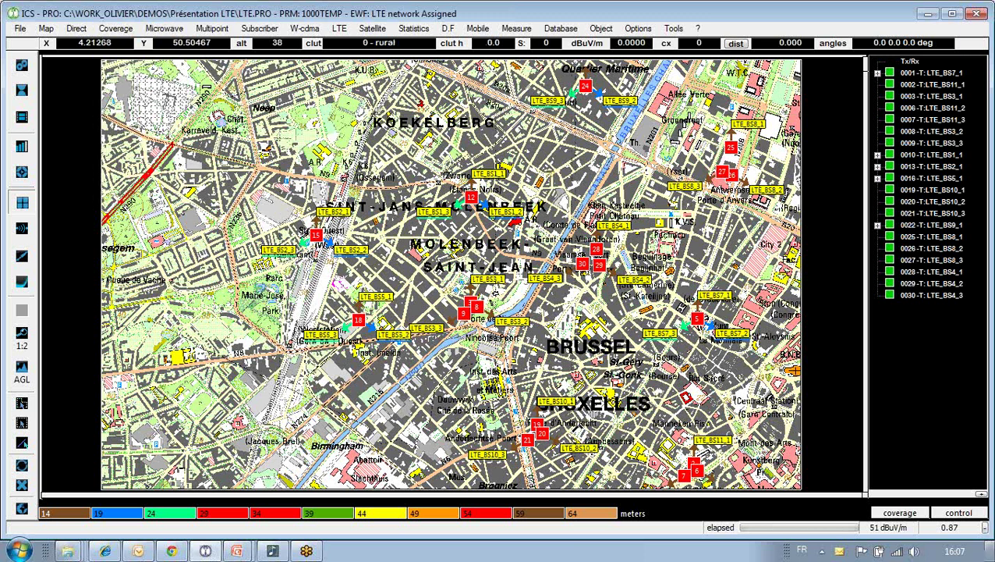
Redisplay the composite coverage over Brussels, then browse the Coverage menu without choosing anything
click(960, 515)
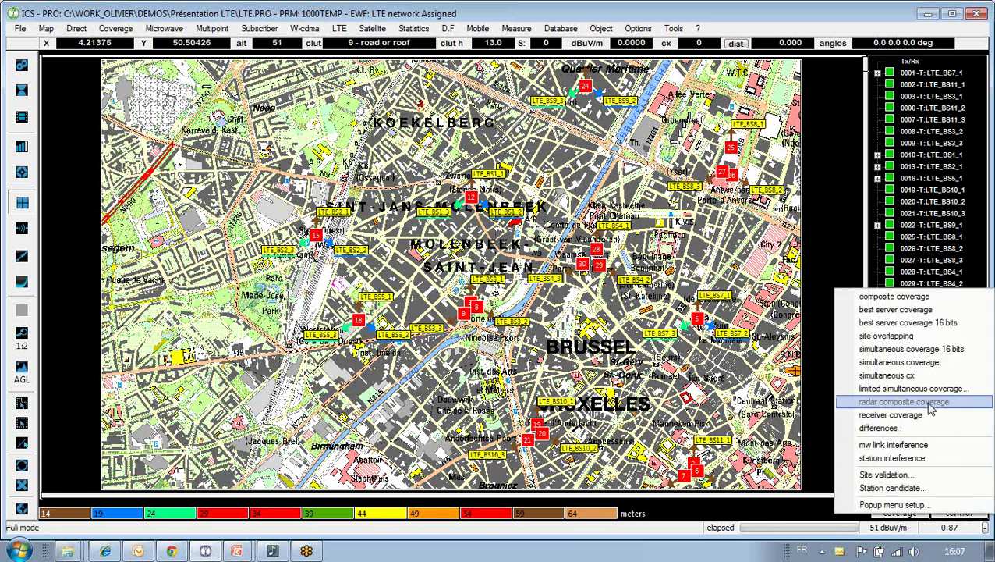
click(916, 297)
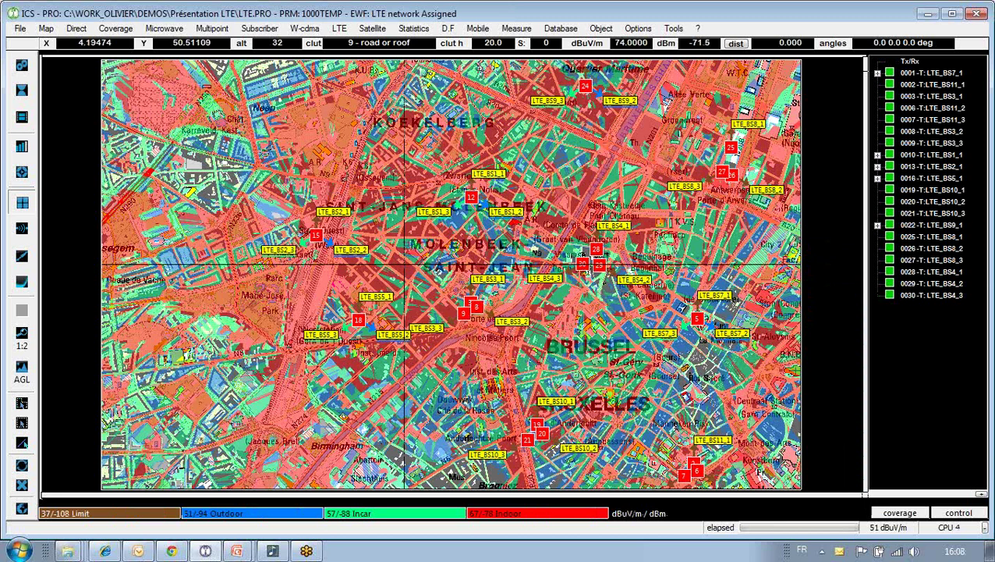
click(116, 28)
mouse_move(122, 62)
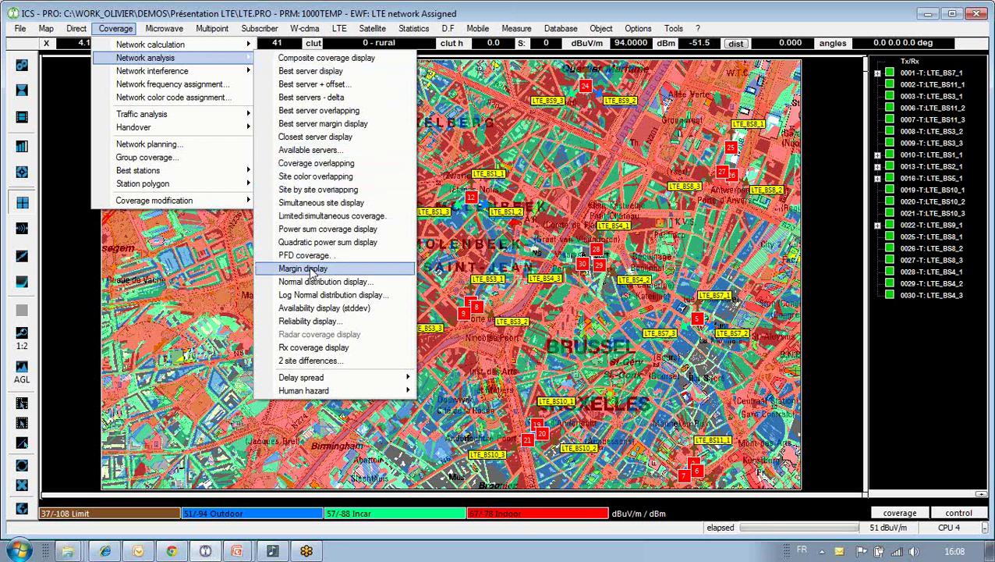
click(269, 28)
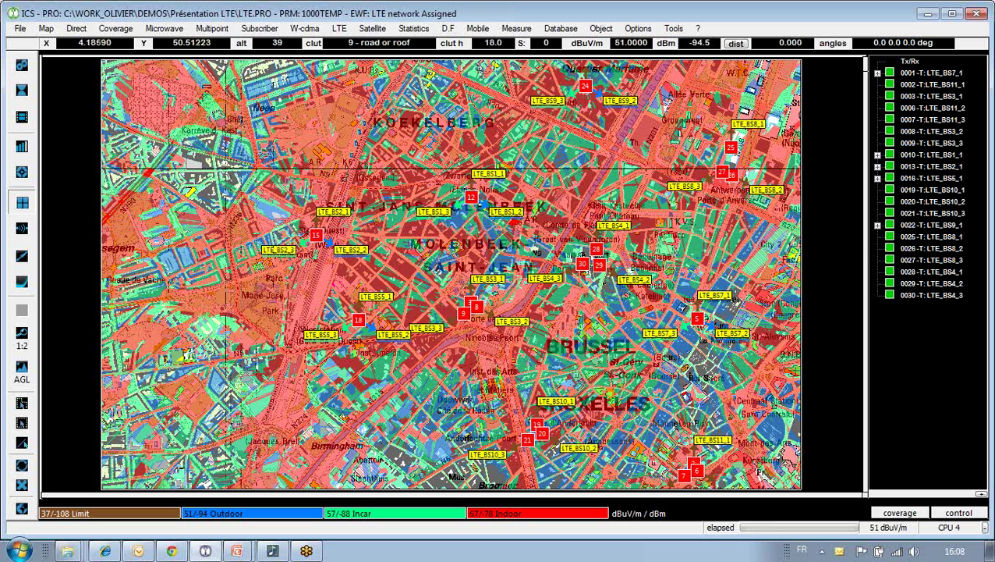
Add Tx/Rx station LTE_BS4_3, keeping type Tx/Rx A and signal TD LTE
right_click(224, 161)
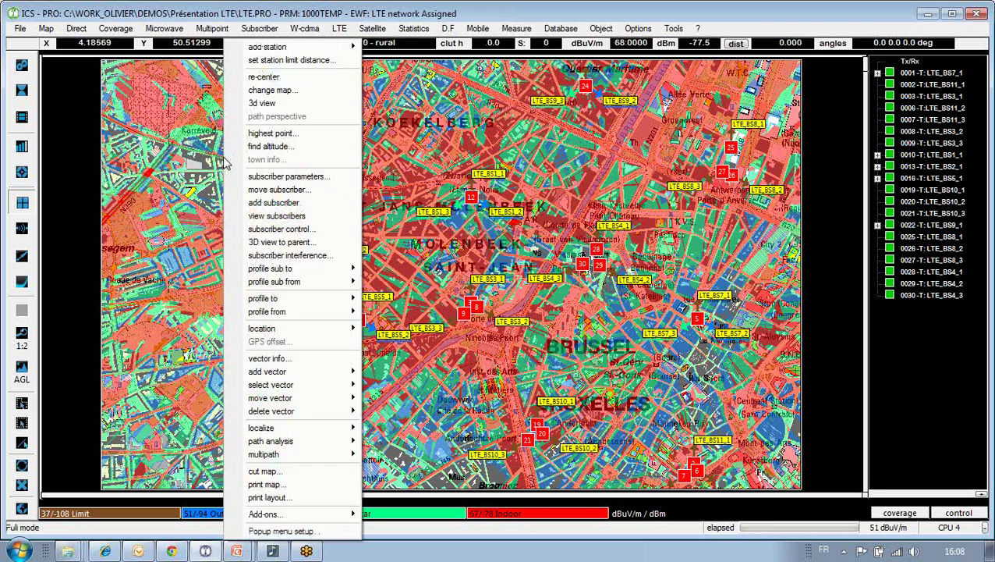
mouse_move(301, 51)
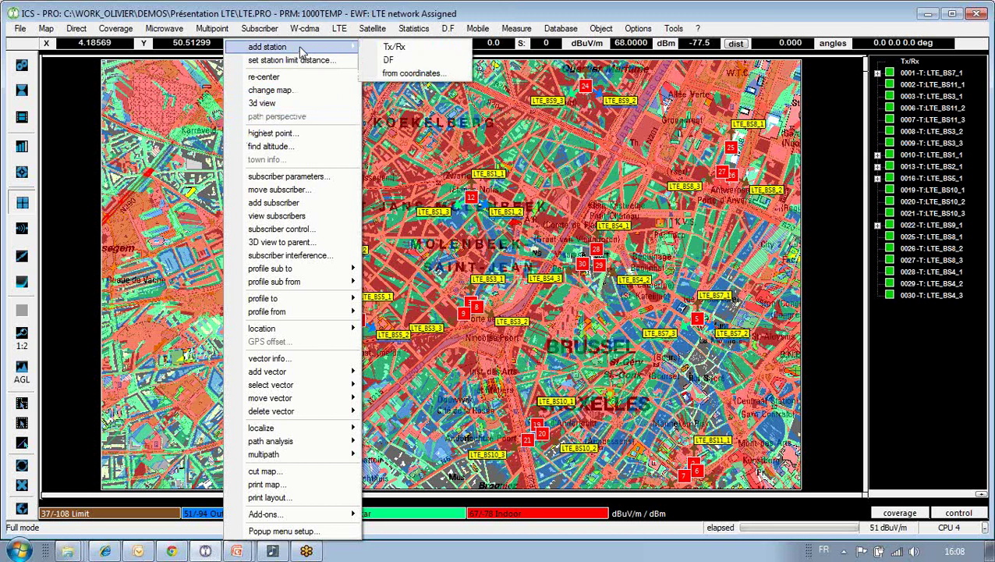
click(394, 48)
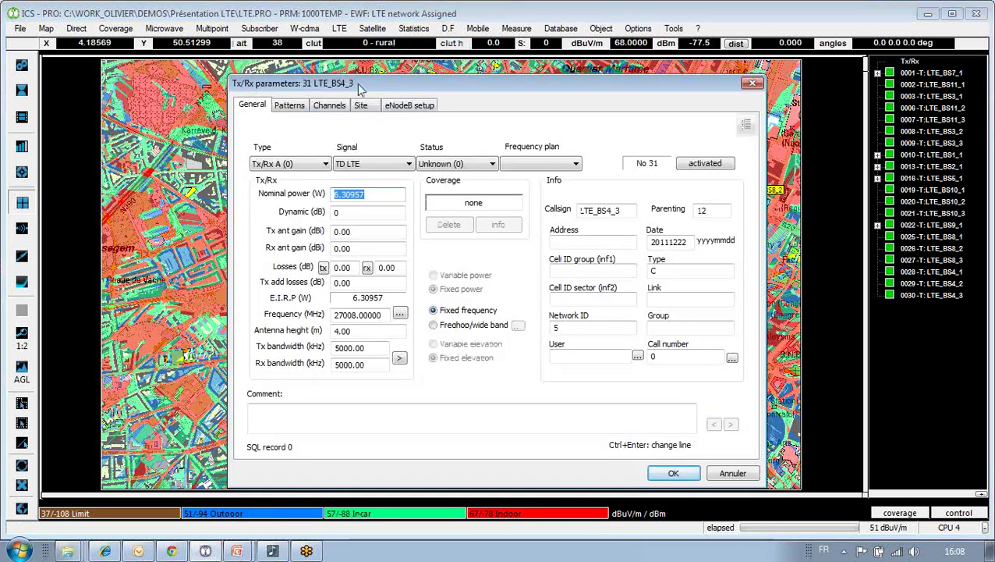
click(325, 164)
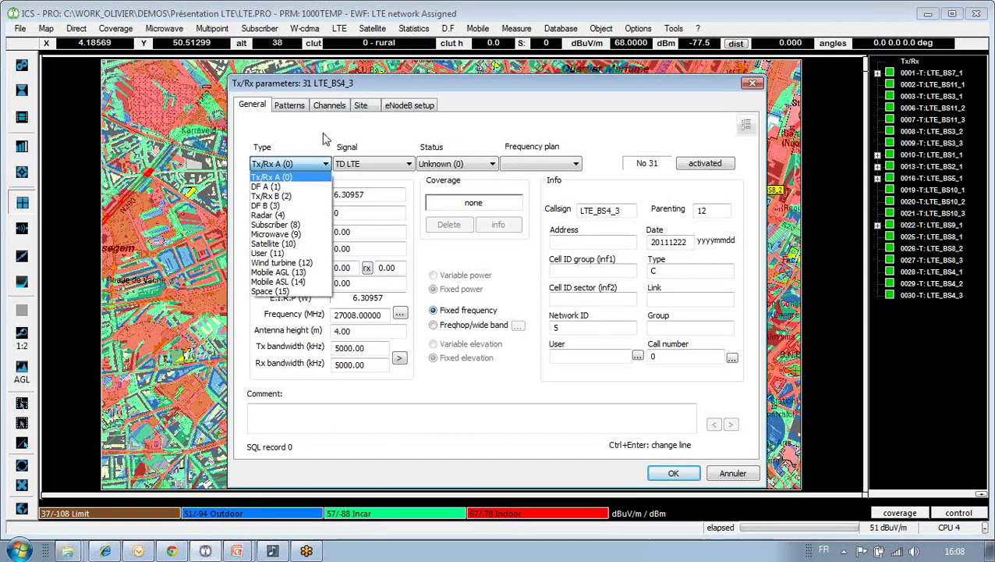
click(307, 178)
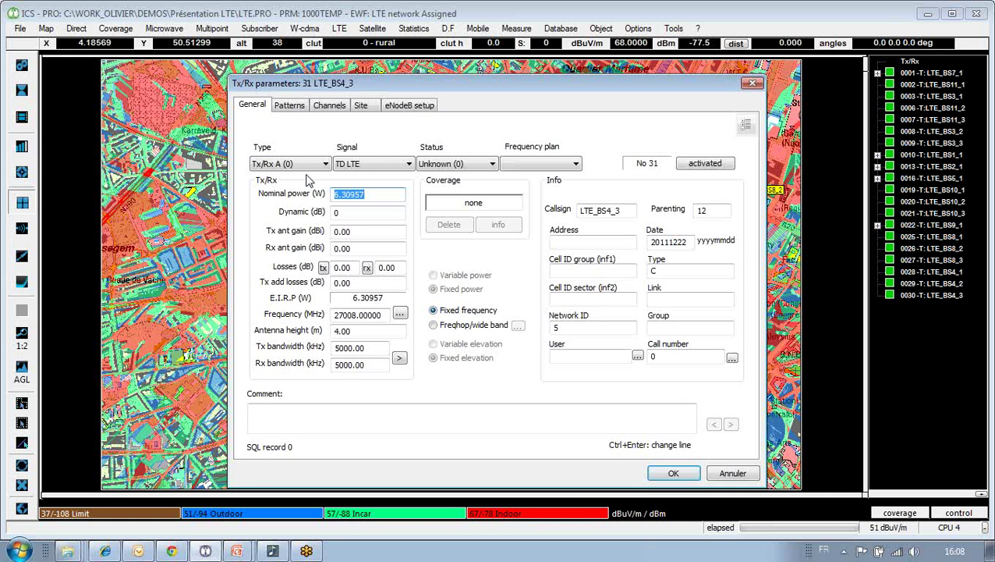
click(410, 165)
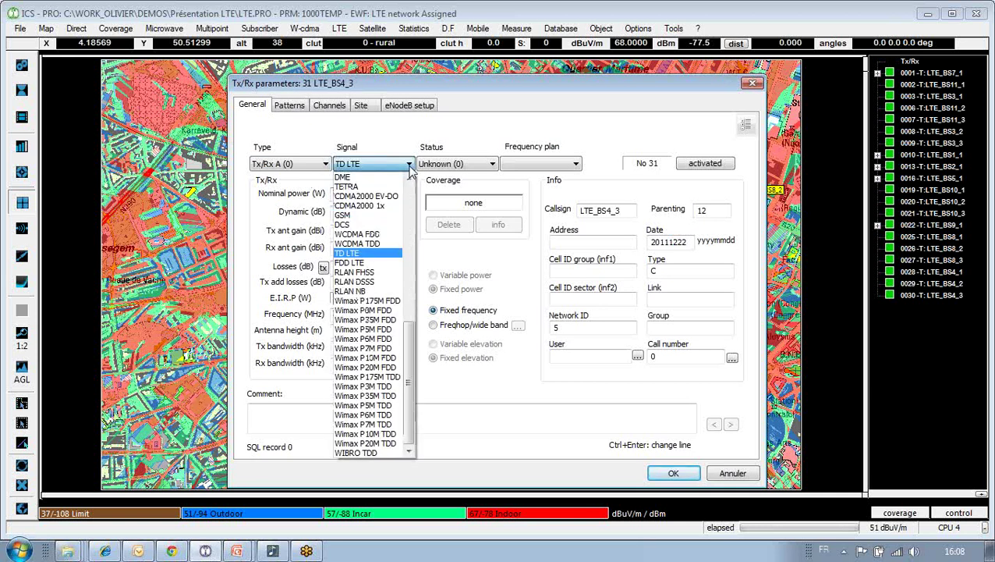
mouse_move(405, 351)
mouse_down()
mouse_move(405, 221)
mouse_move(412, 355)
mouse_up()
click(426, 259)
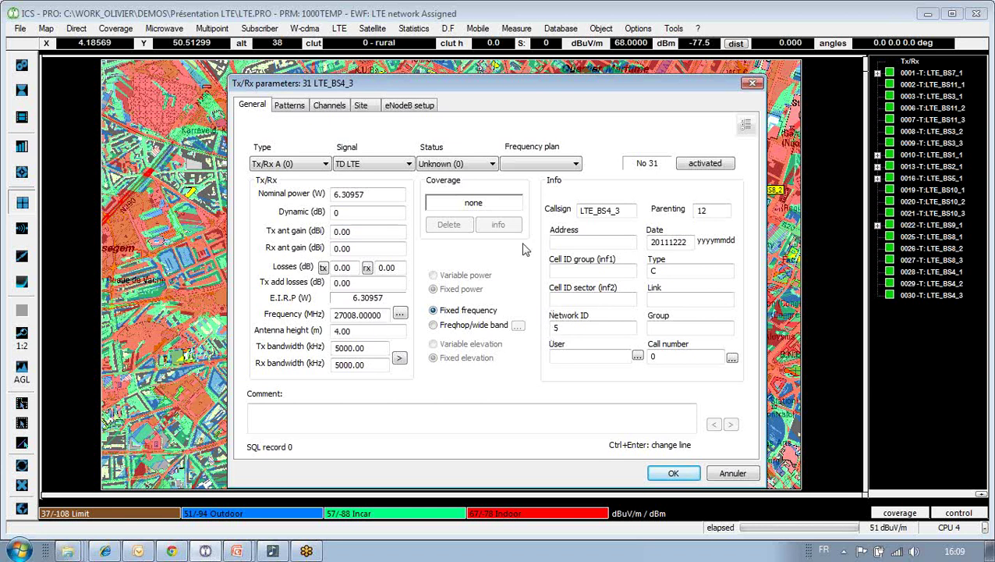
In LTE_BS4_3's Patterns tab, keep the 2D antenna H+V type and start editing the H-pattern
click(295, 109)
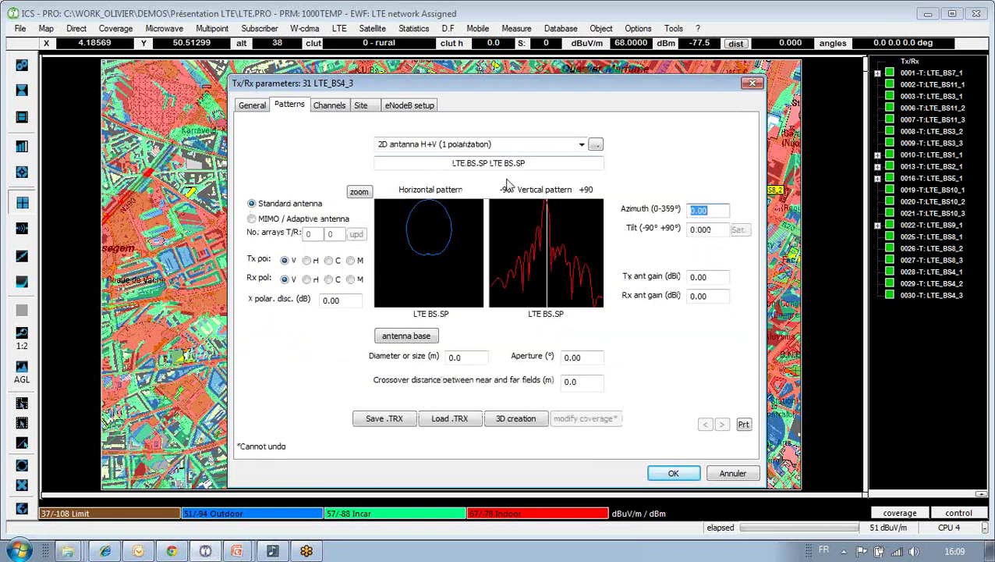
click(595, 145)
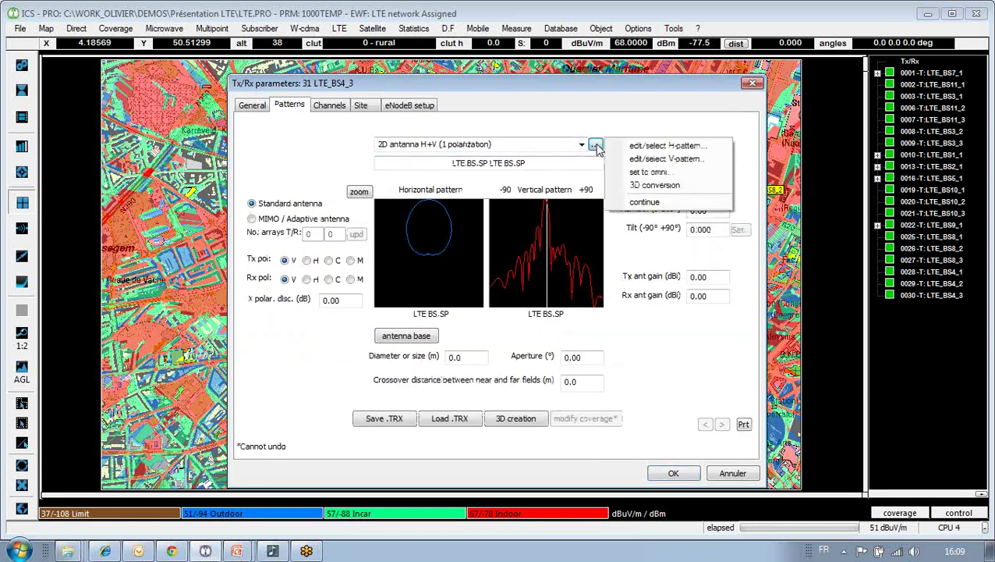
click(582, 148)
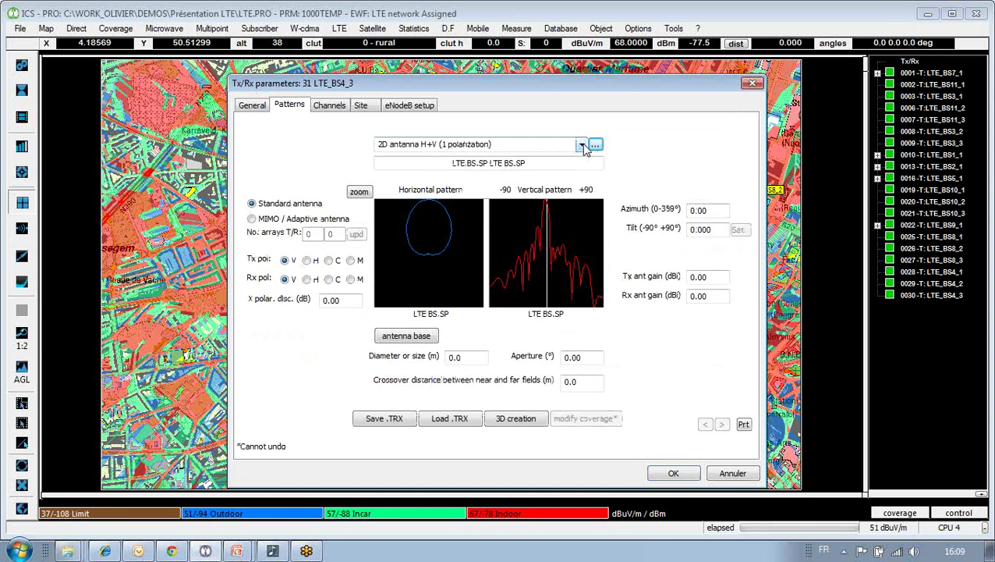
click(582, 145)
click(582, 144)
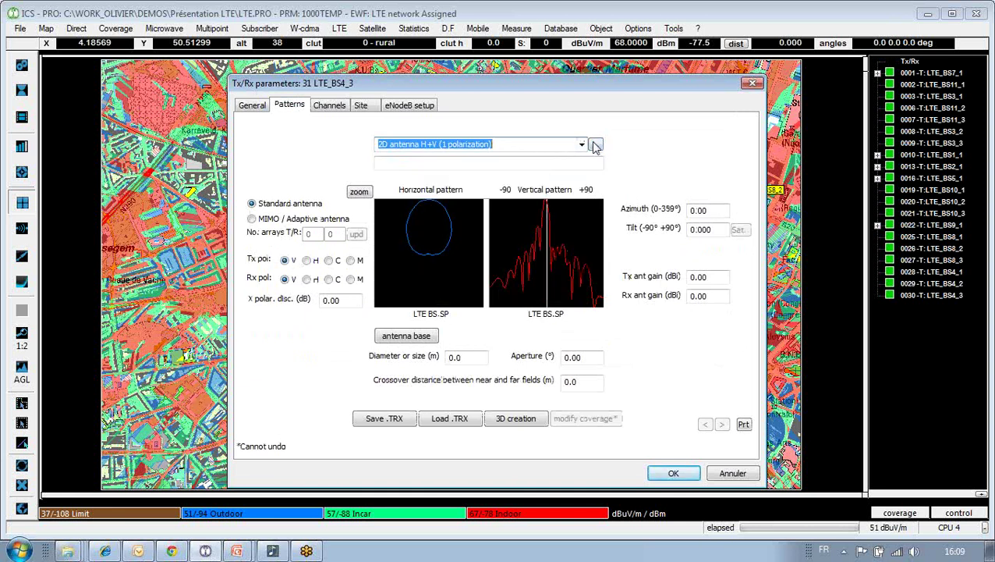
click(595, 145)
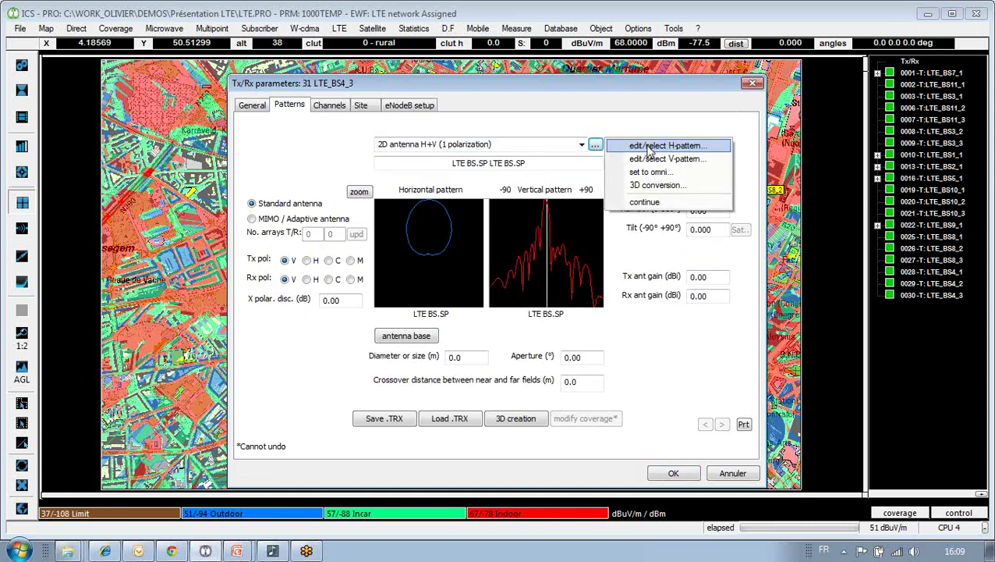
click(650, 149)
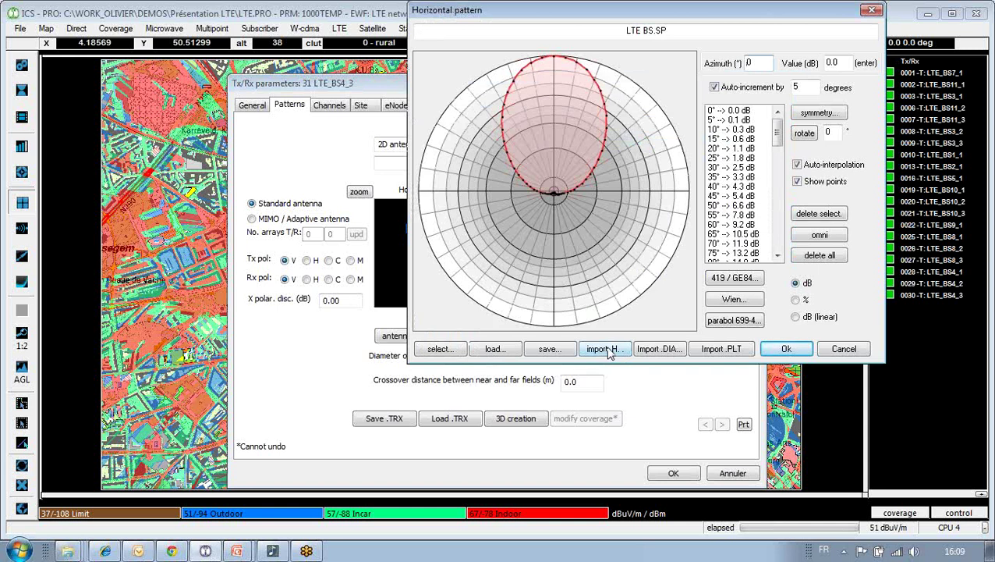
Preview library diagram 27 as the H-pattern, discard it, and show the 2605 MHz channel settings
click(434, 349)
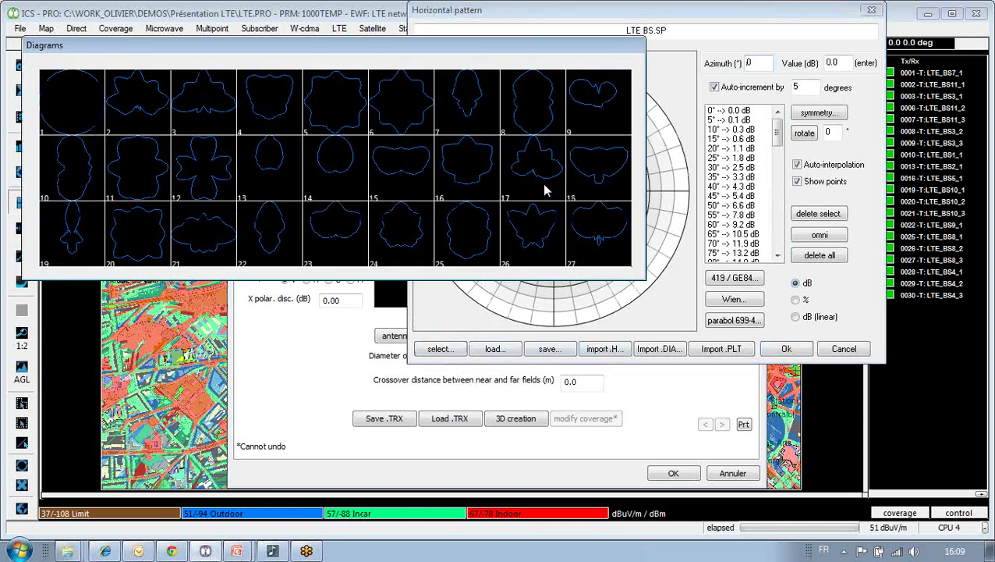
click(544, 188)
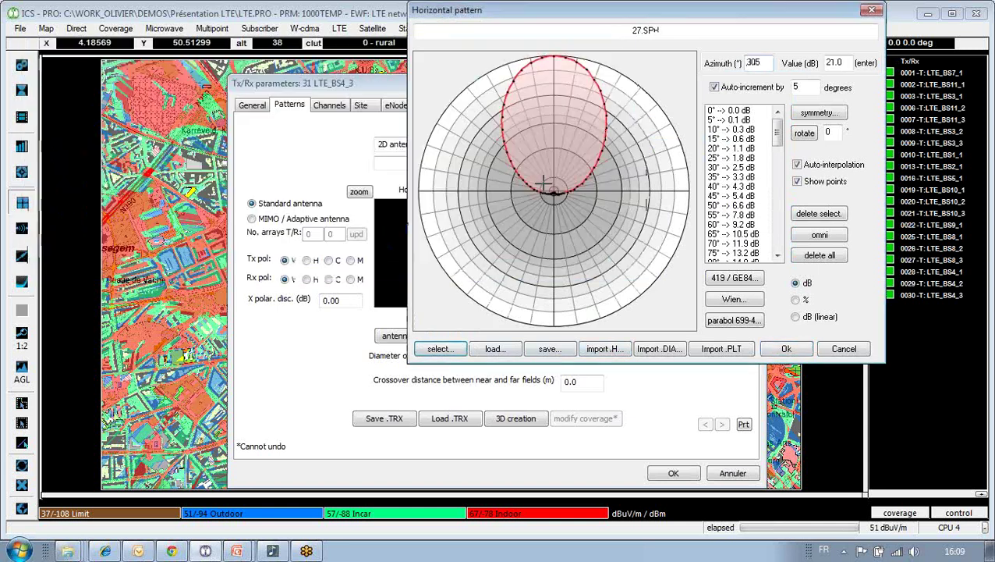
click(838, 352)
click(329, 107)
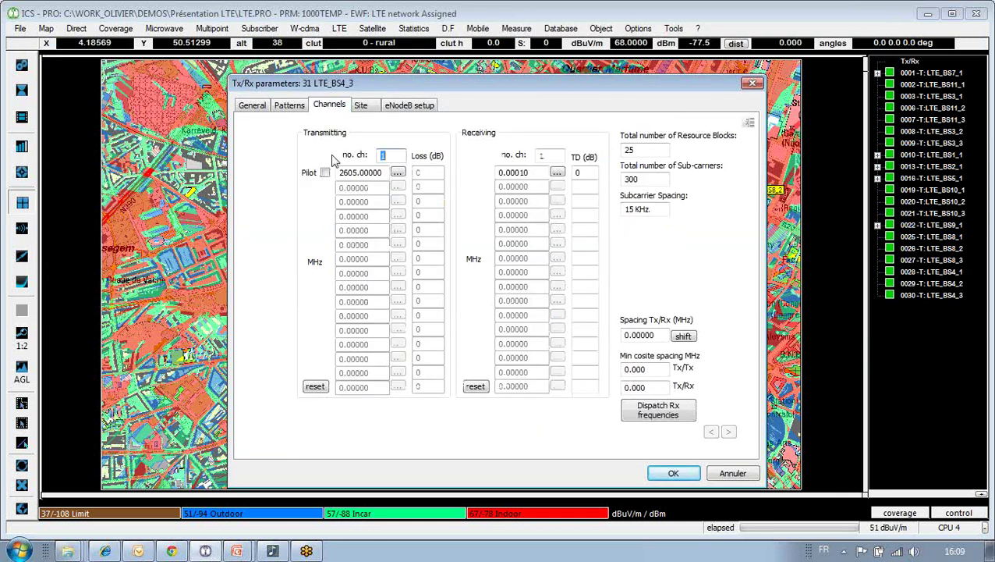
Review LTE_BS4_3's Site and eNodeB tabs, then close its parameters without saving
click(362, 106)
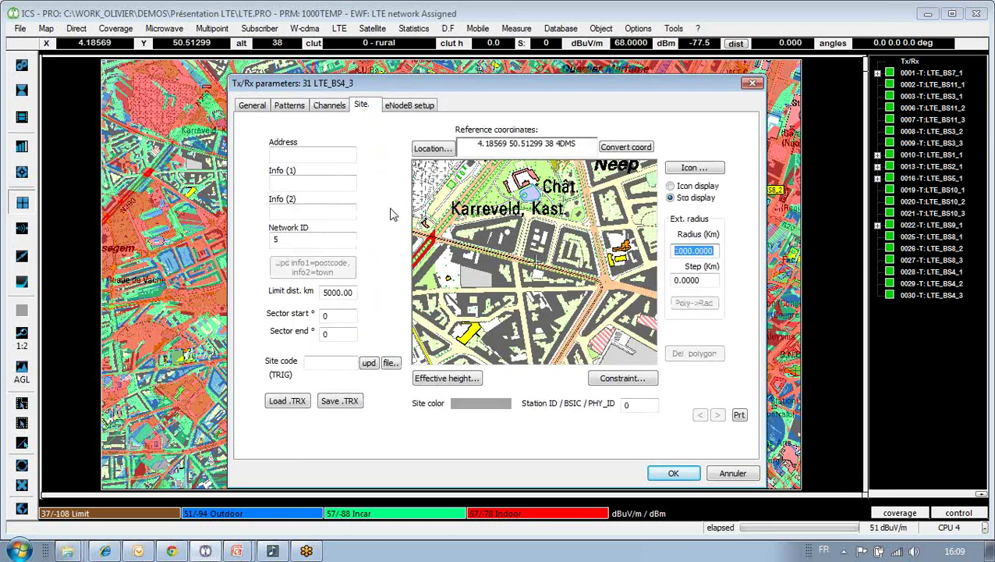
click(408, 109)
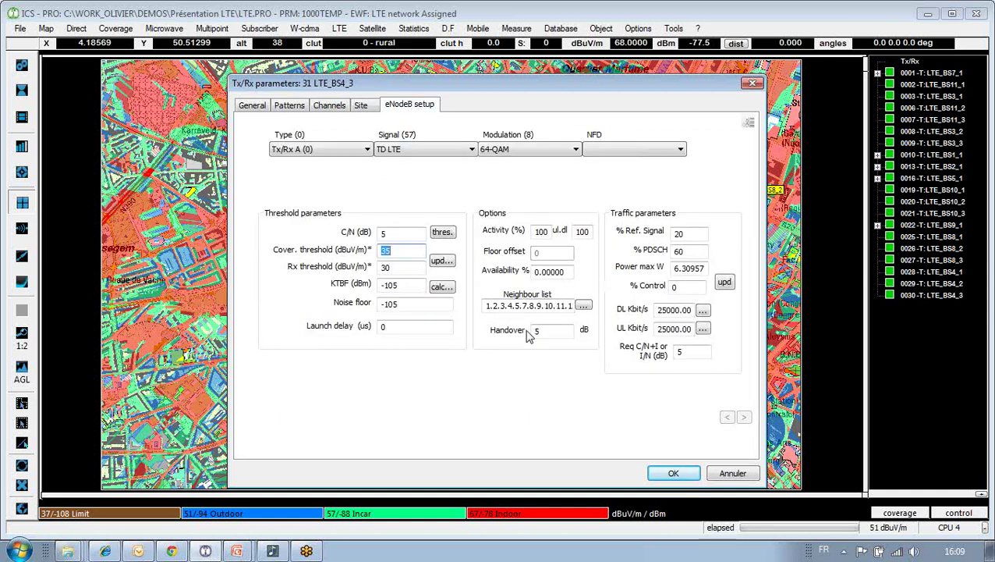
click(733, 473)
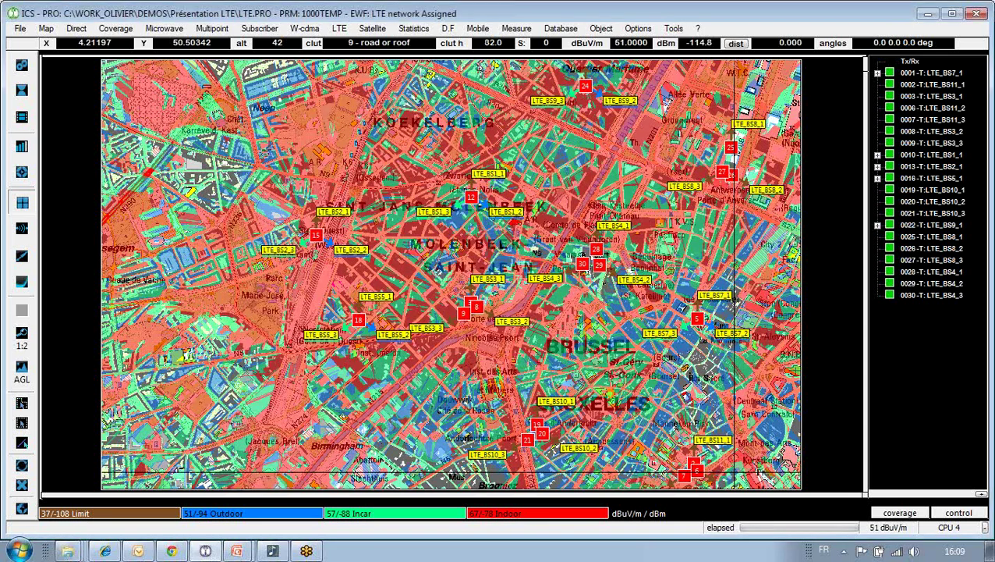
Inspect the Station list of 30 activated LTE stations, selecting LTE_BS7_2, then close it
click(22, 90)
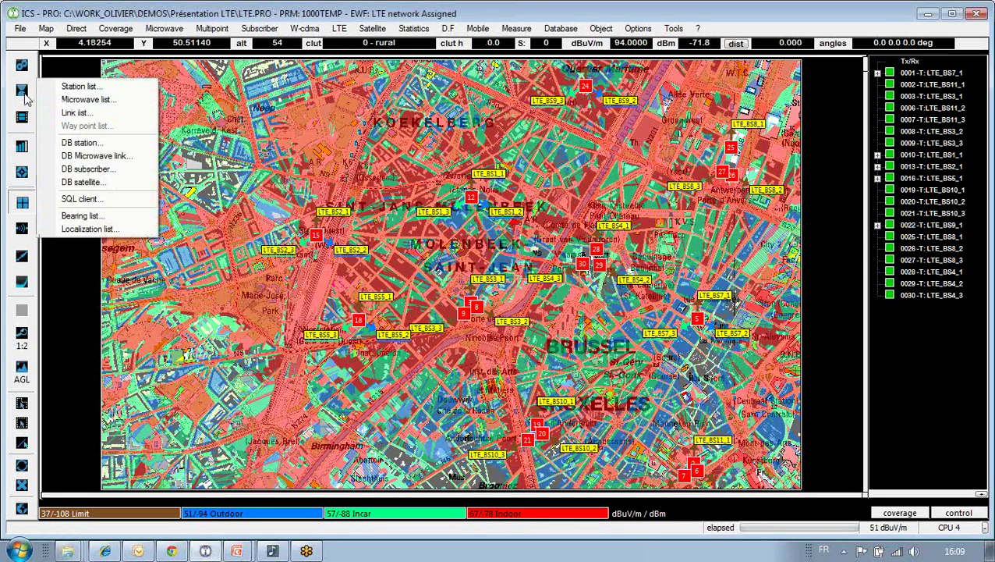
click(121, 89)
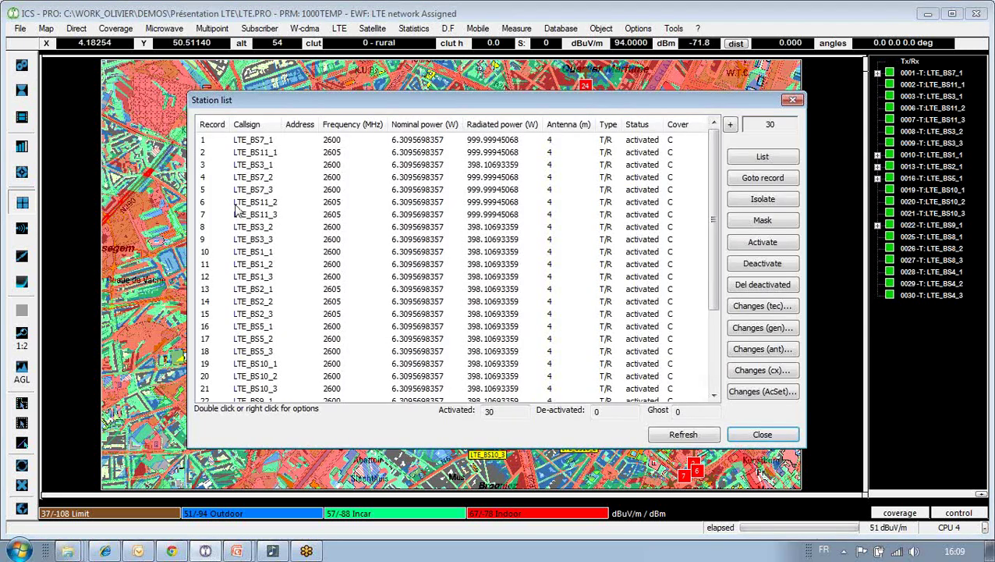
click(268, 181)
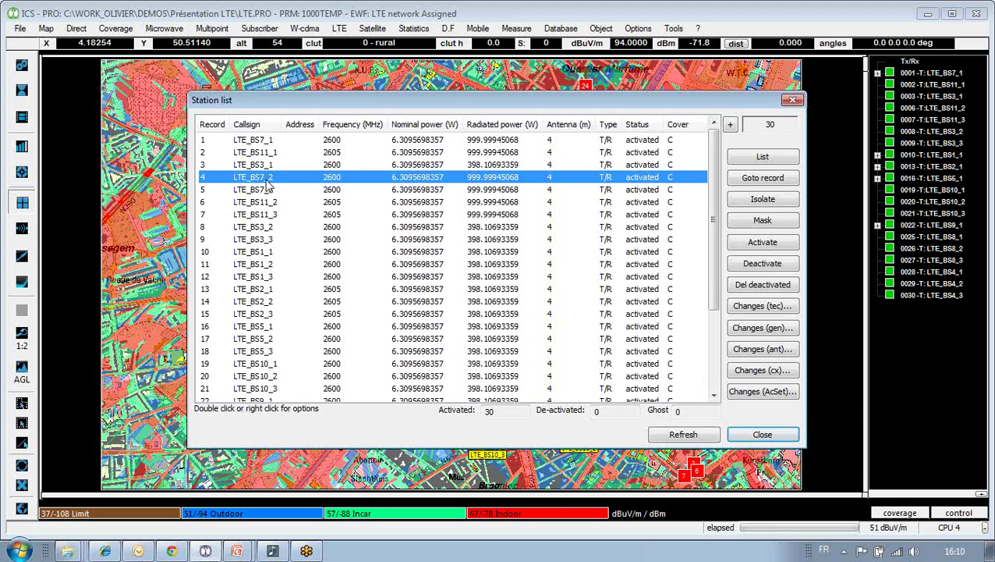
click(763, 435)
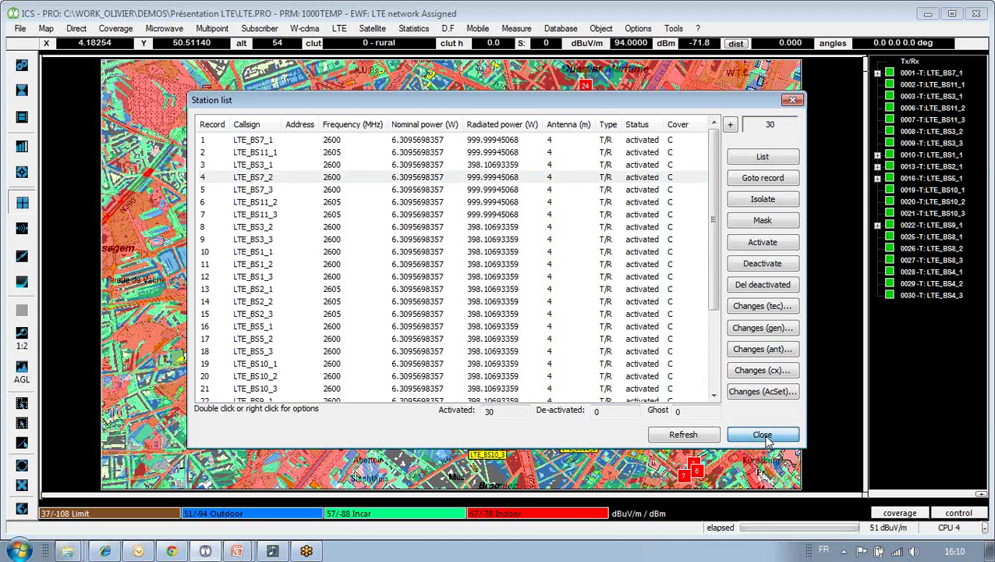
click(766, 438)
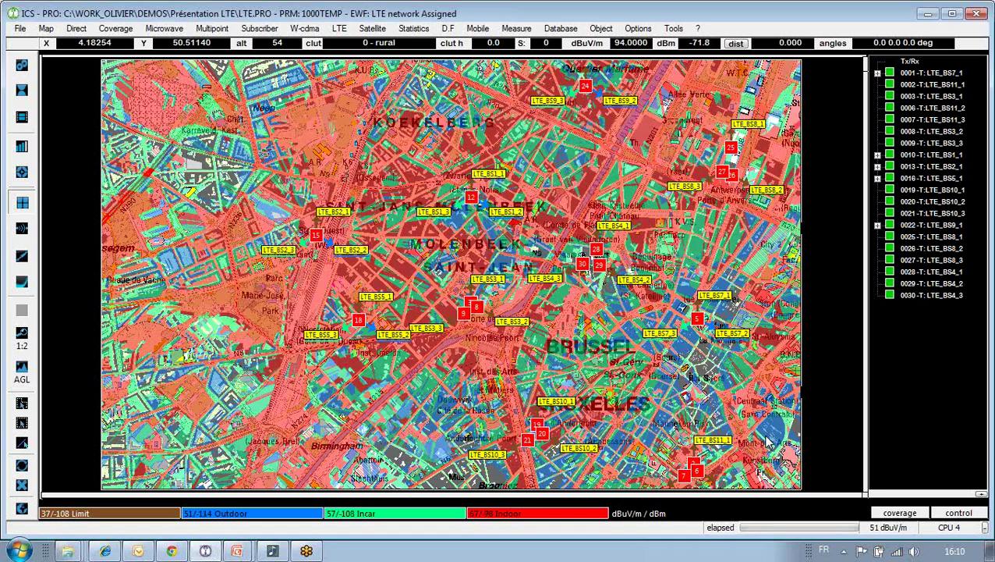
click(120, 30)
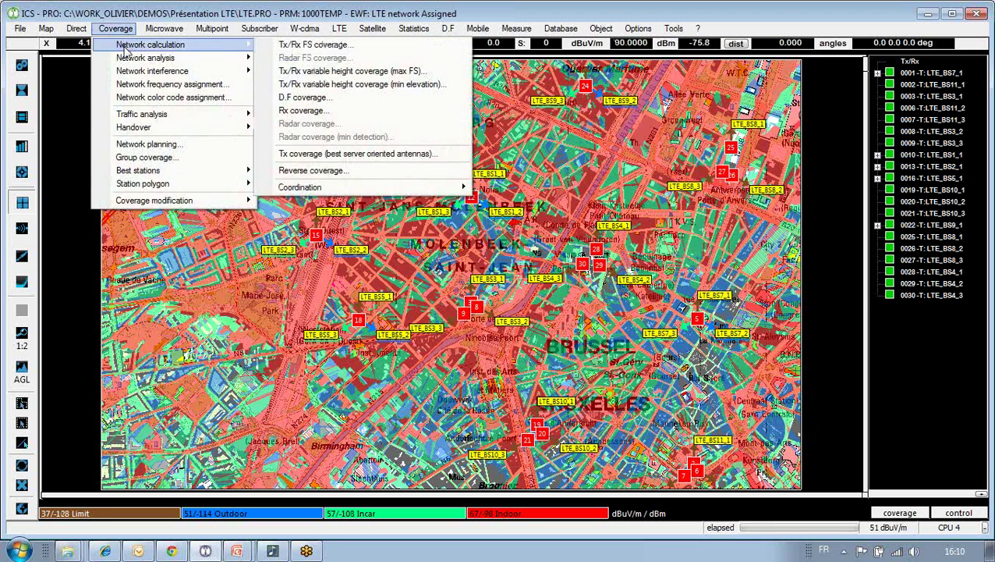
mouse_move(132, 57)
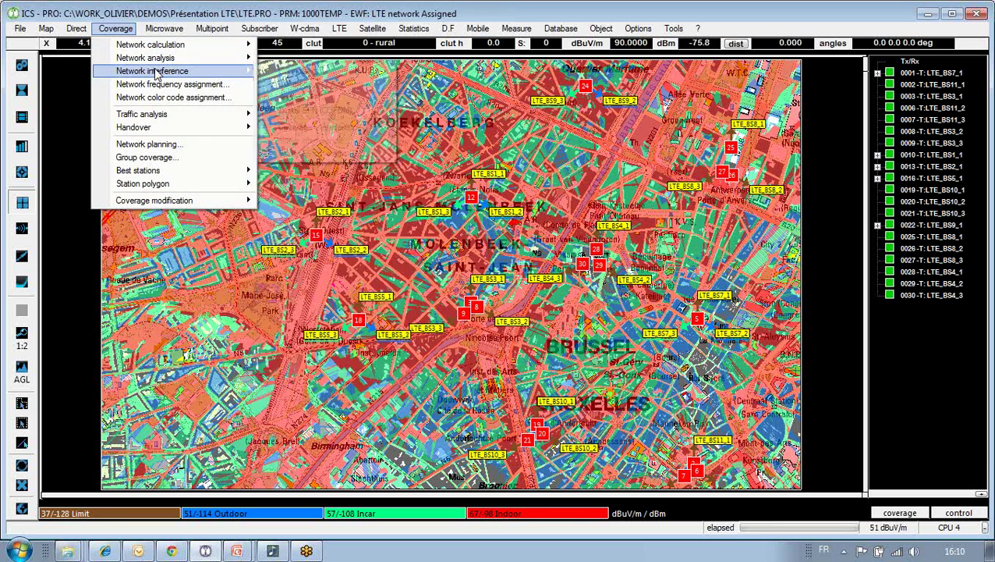
mouse_move(156, 72)
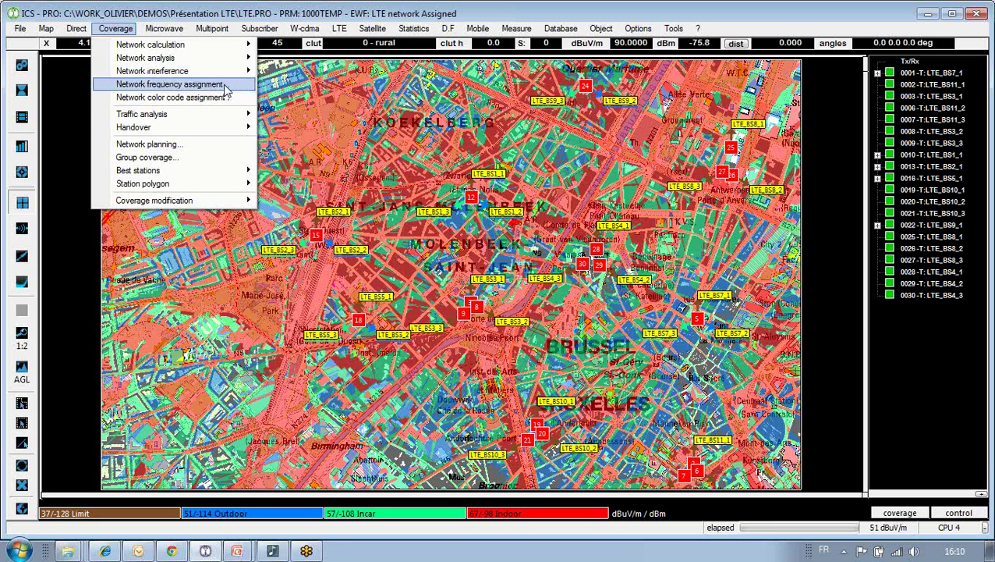
Look over the Network frequency assignment dialog, moved aside, and close it without assigning
click(226, 91)
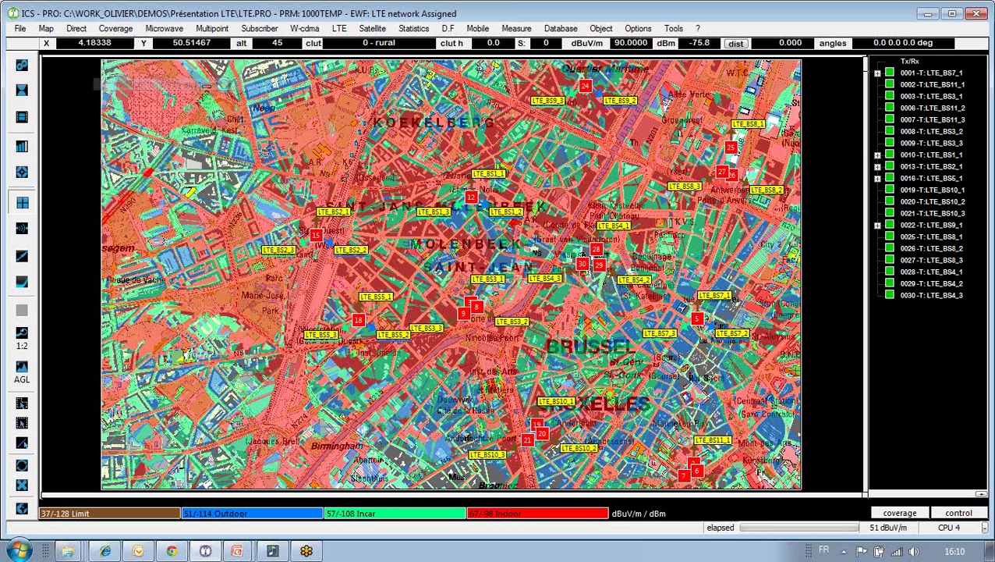
drag(241, 13, 320, 63)
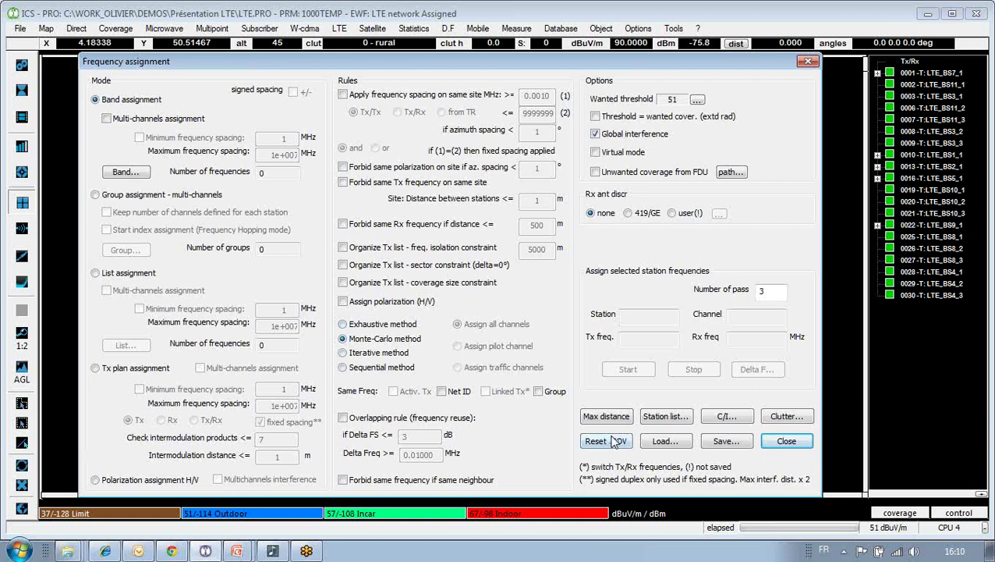
click(776, 442)
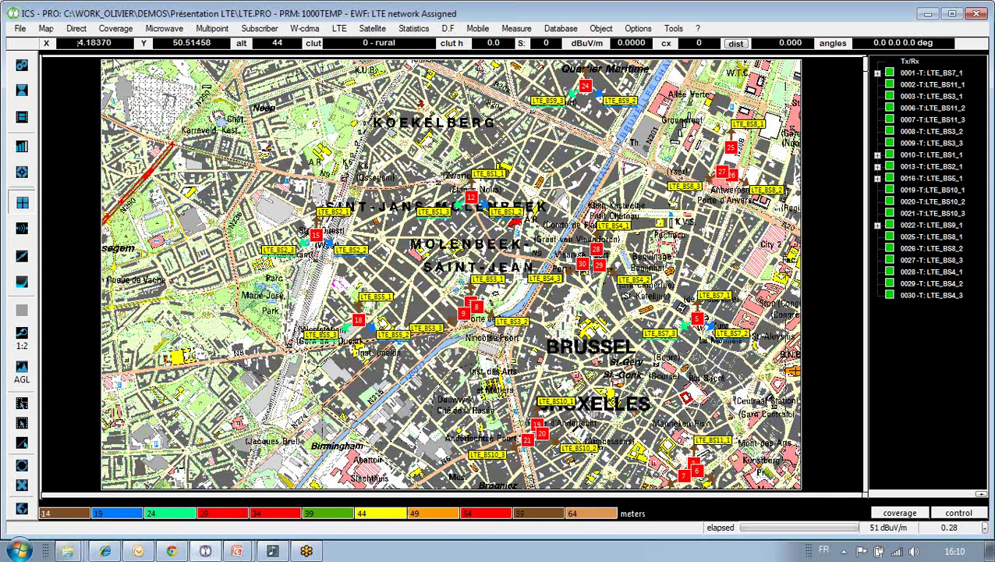
click(129, 29)
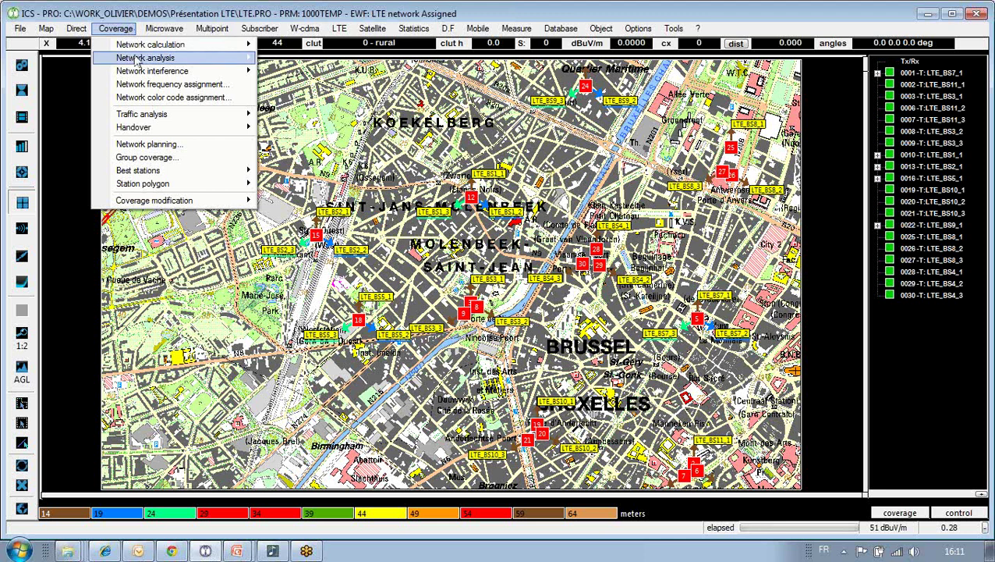
mouse_move(168, 116)
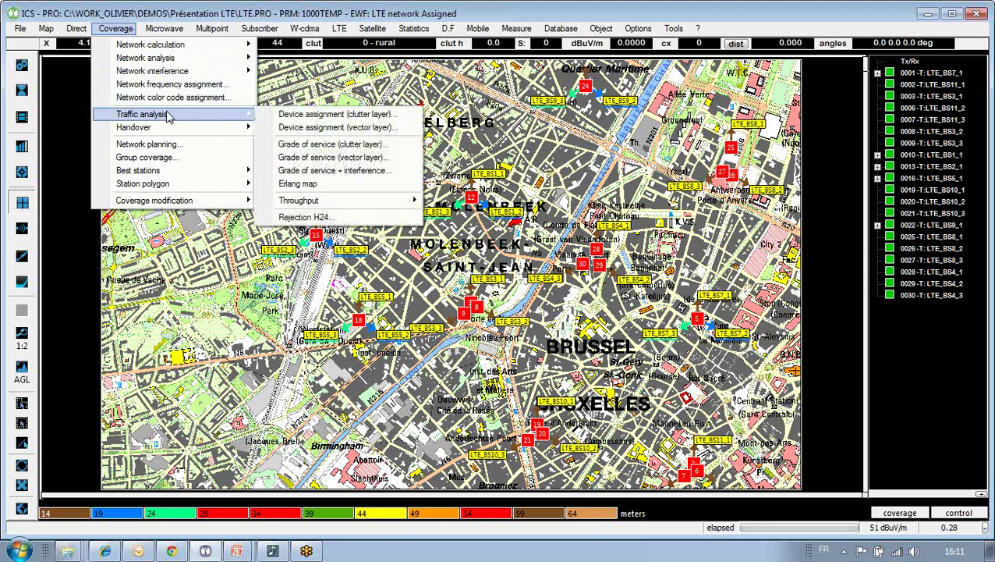
mouse_move(171, 132)
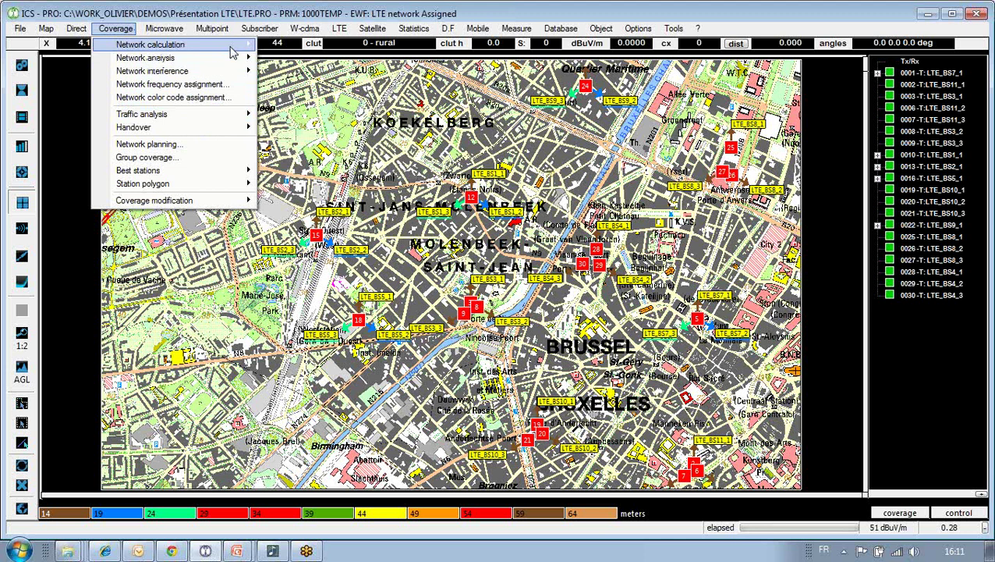
mouse_move(262, 33)
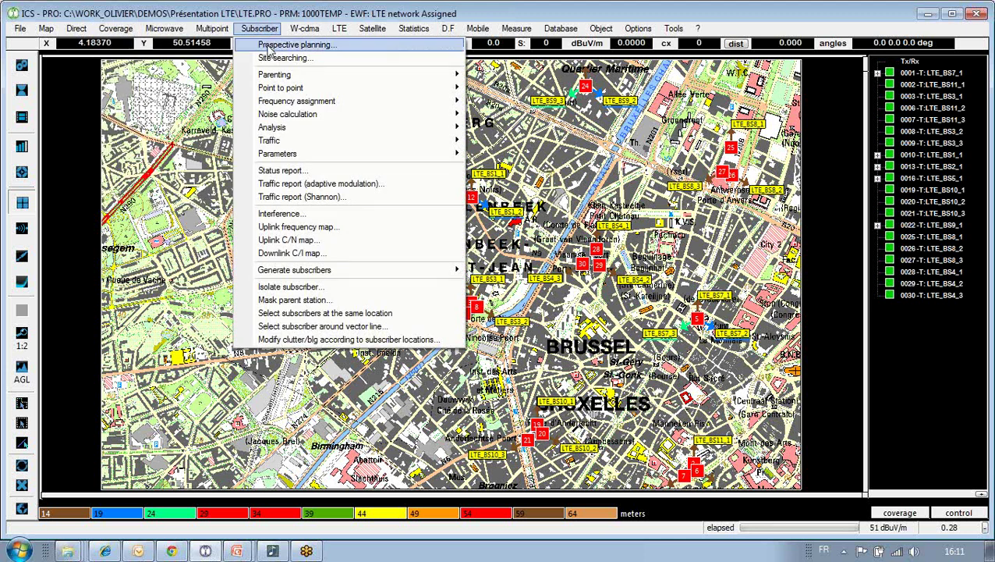
mouse_move(350, 271)
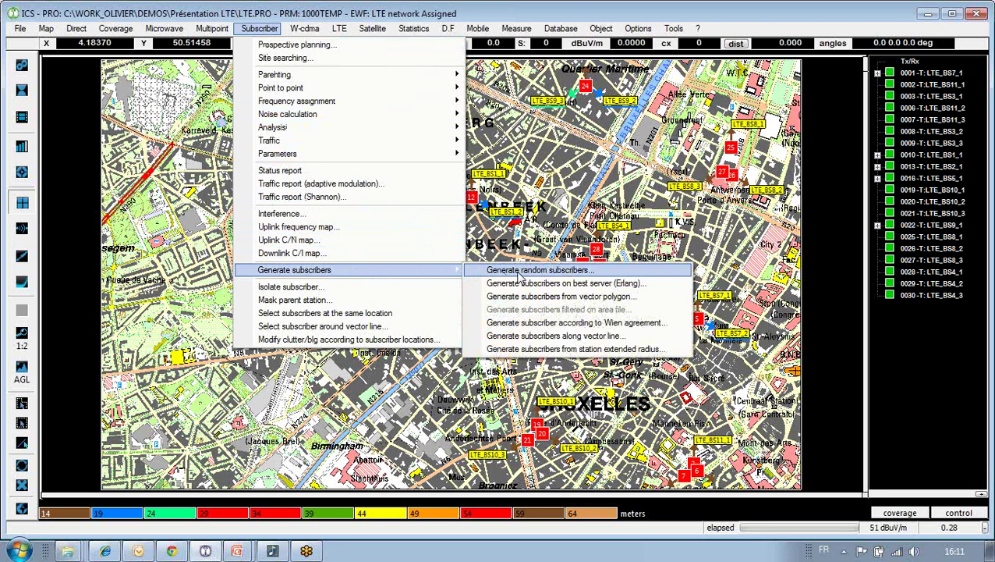
click(519, 276)
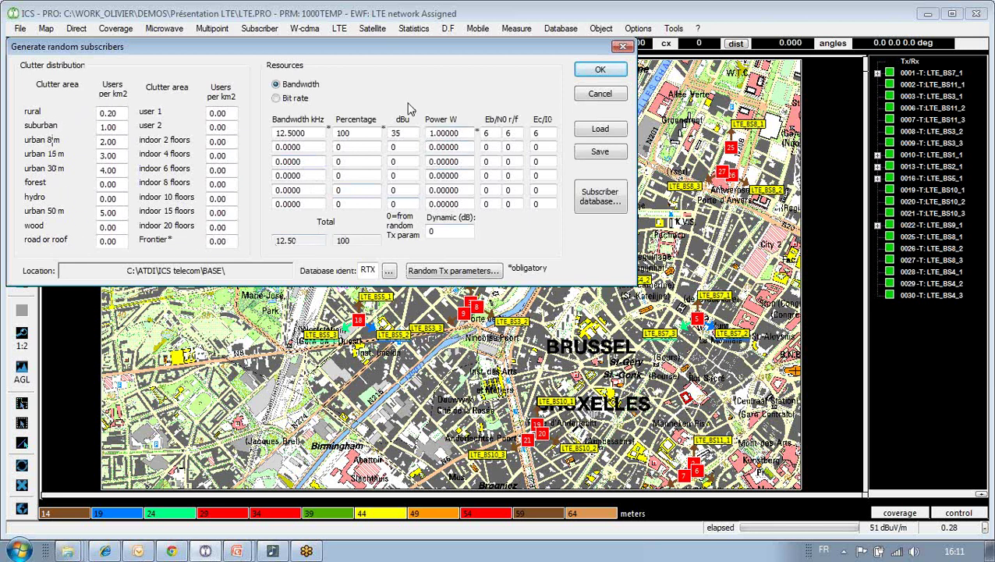
click(600, 70)
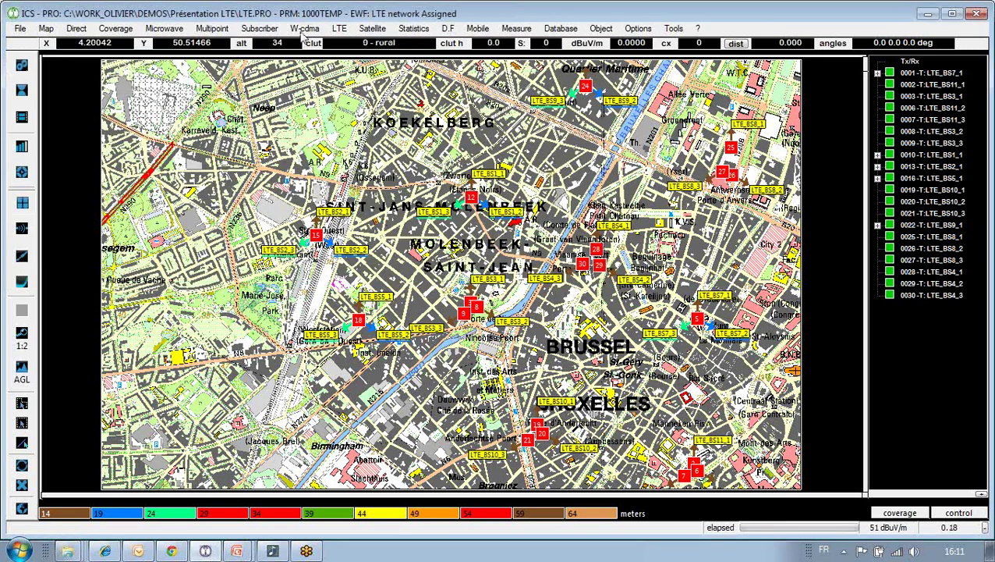
Run Network planning to colour the Brussels map by best-serving site, with a Site # 1–12 legend
click(116, 29)
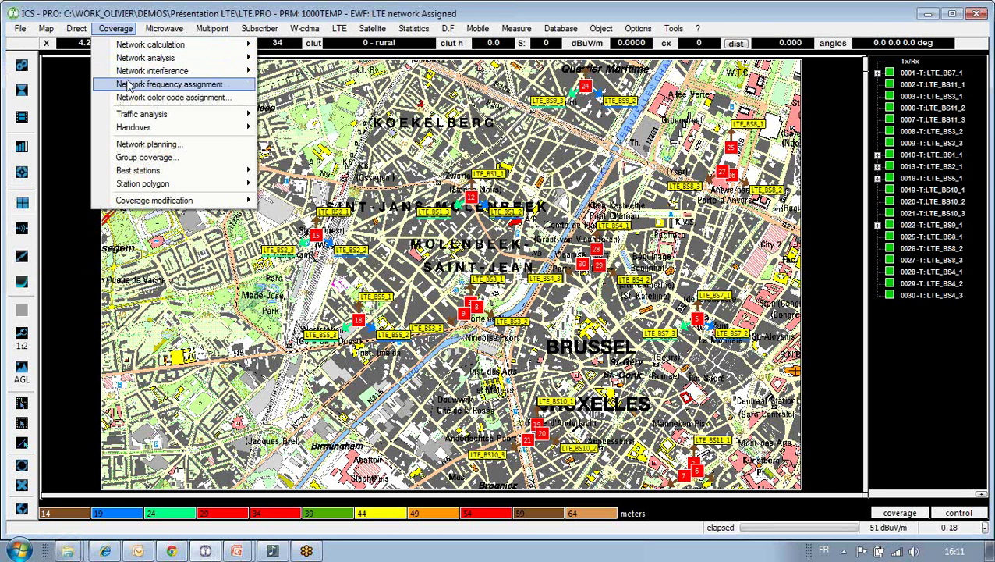
click(184, 145)
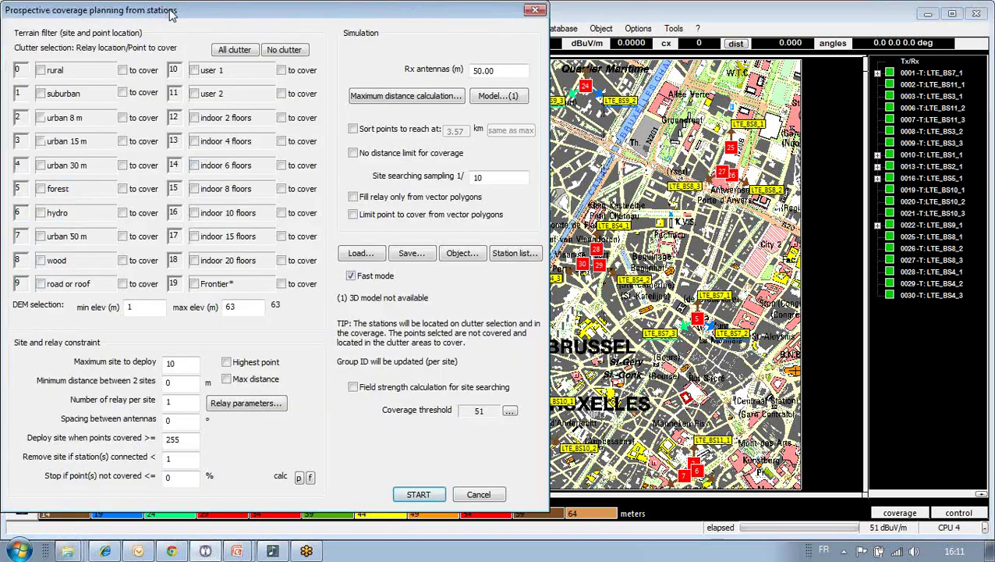
drag(167, 17, 315, 18)
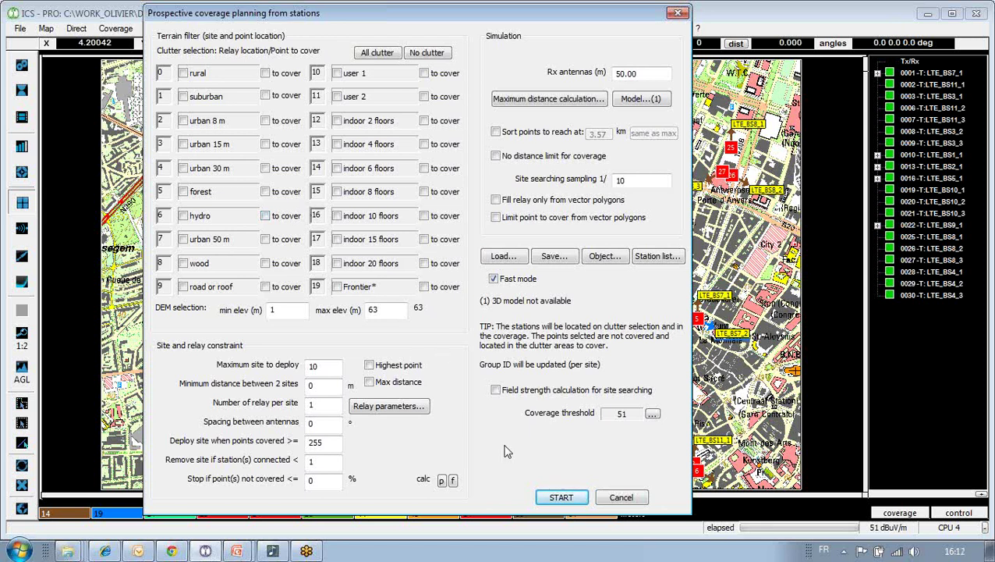
click(622, 499)
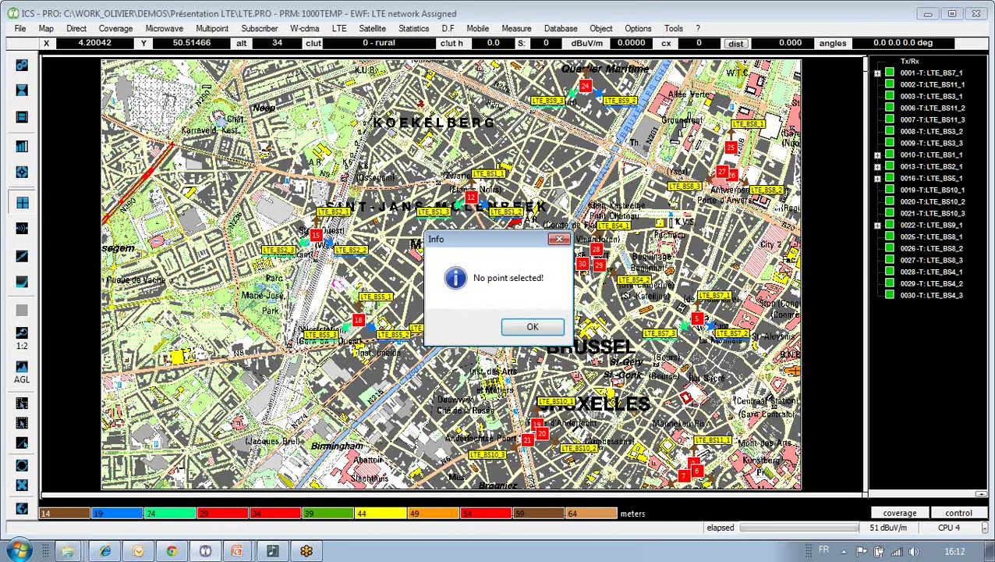
click(532, 327)
click(117, 29)
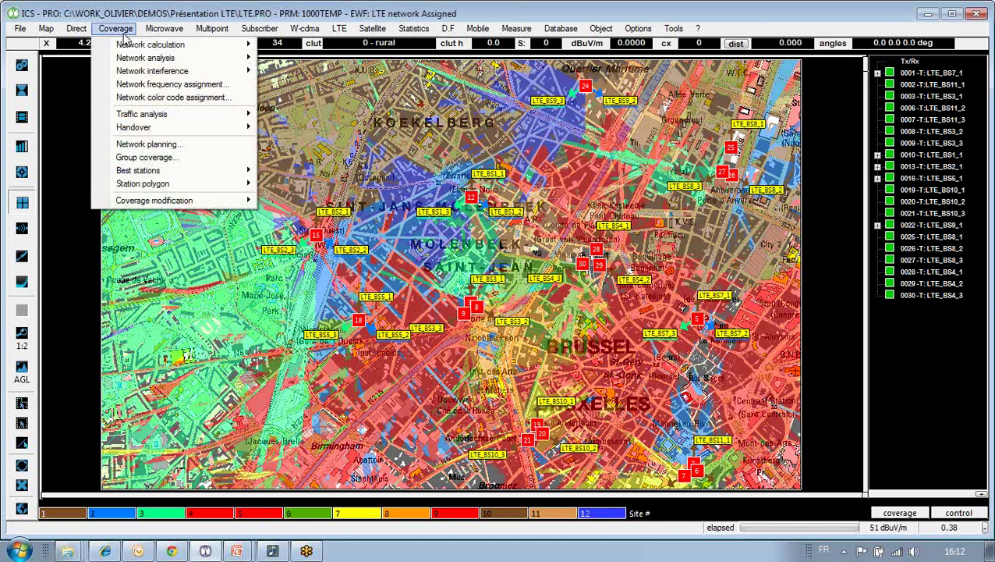
mouse_move(139, 33)
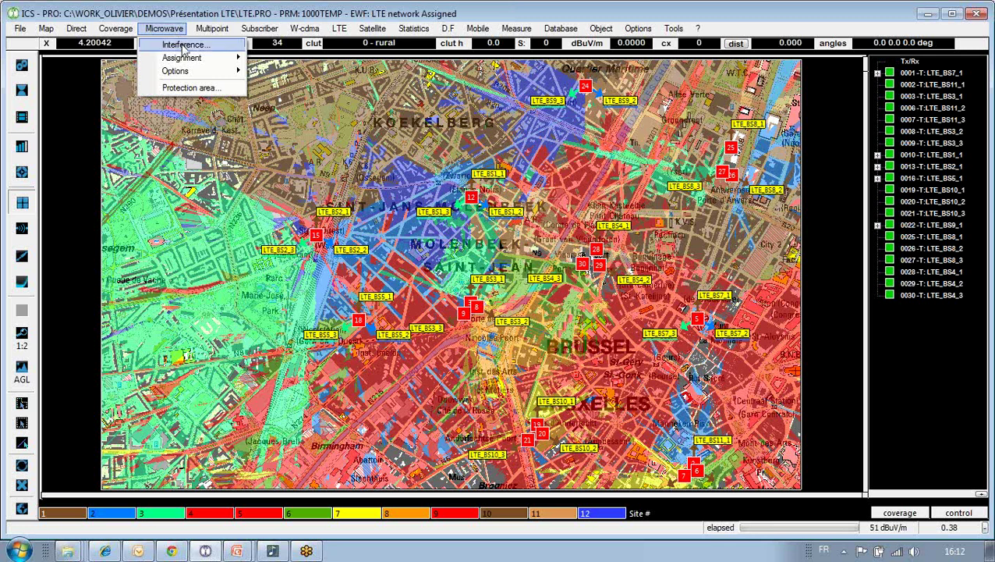
mouse_move(217, 67)
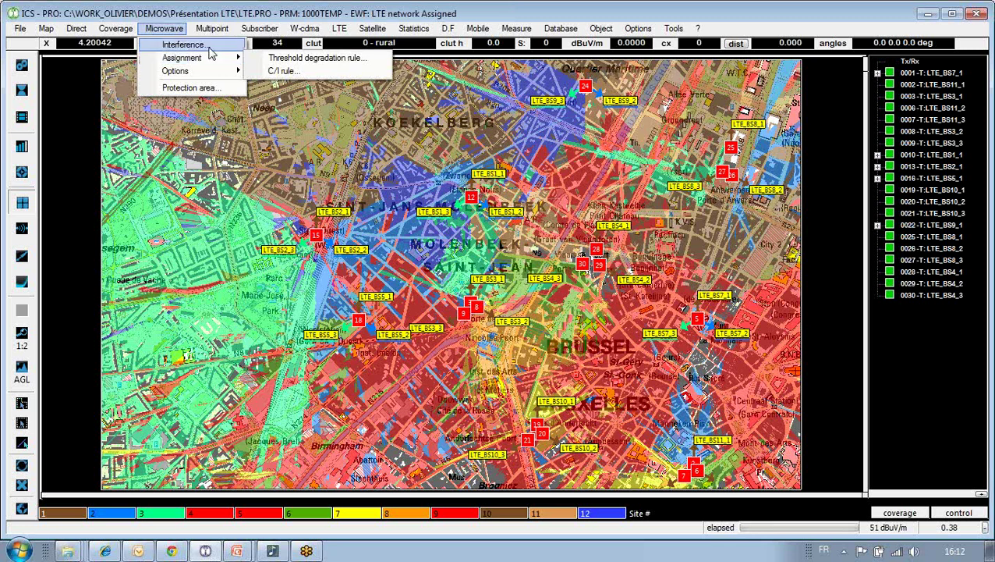
mouse_move(213, 37)
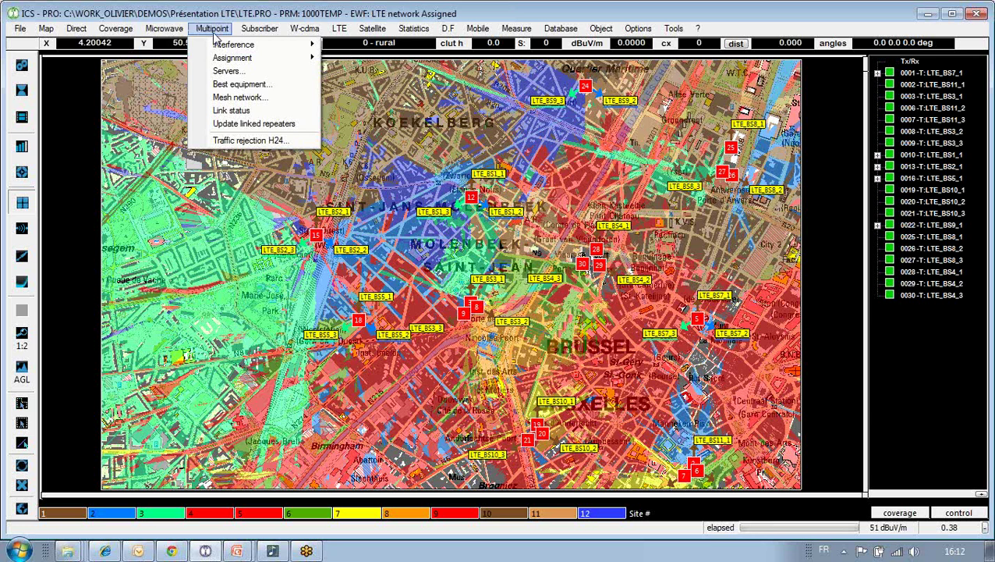
mouse_move(268, 35)
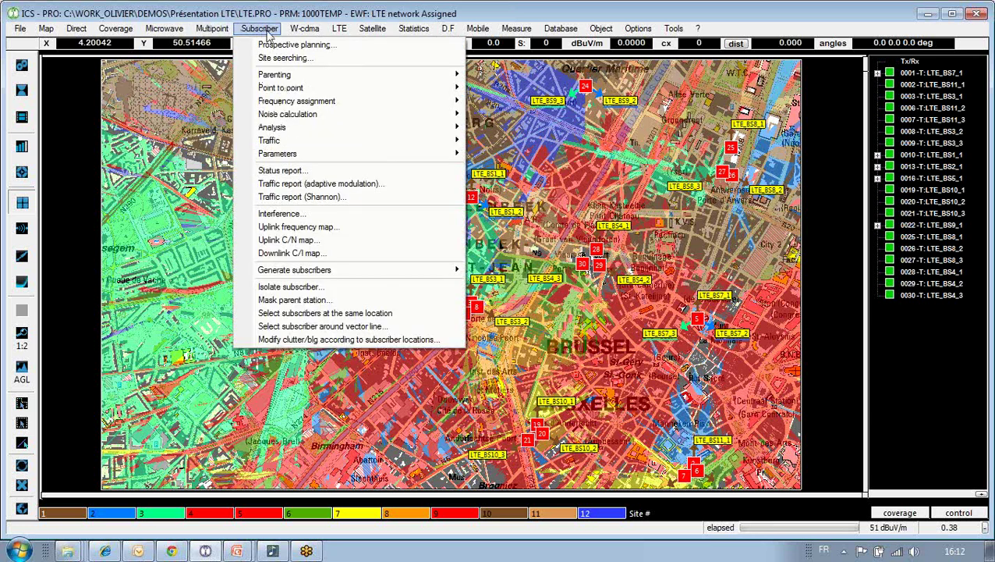
mouse_move(293, 78)
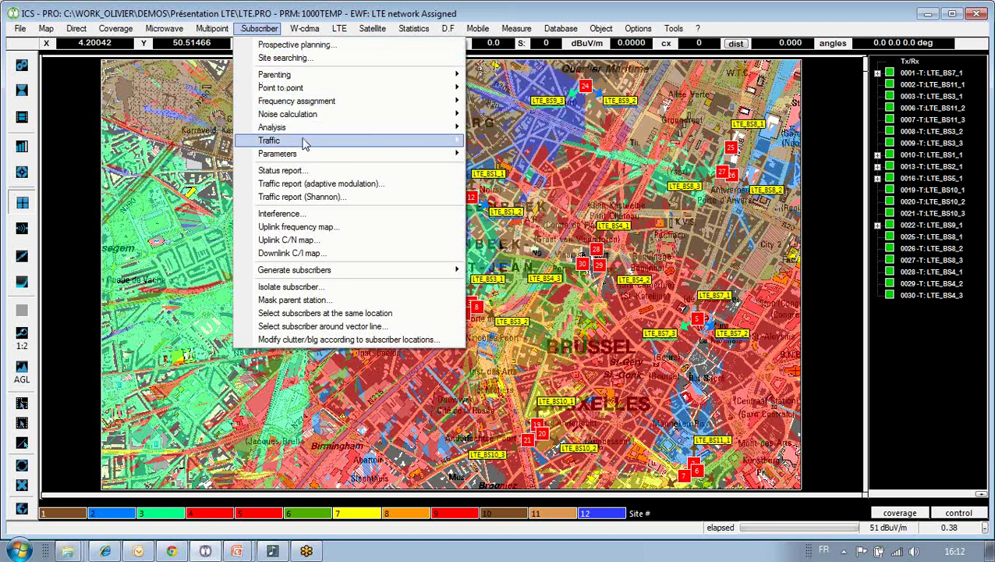
mouse_move(305, 144)
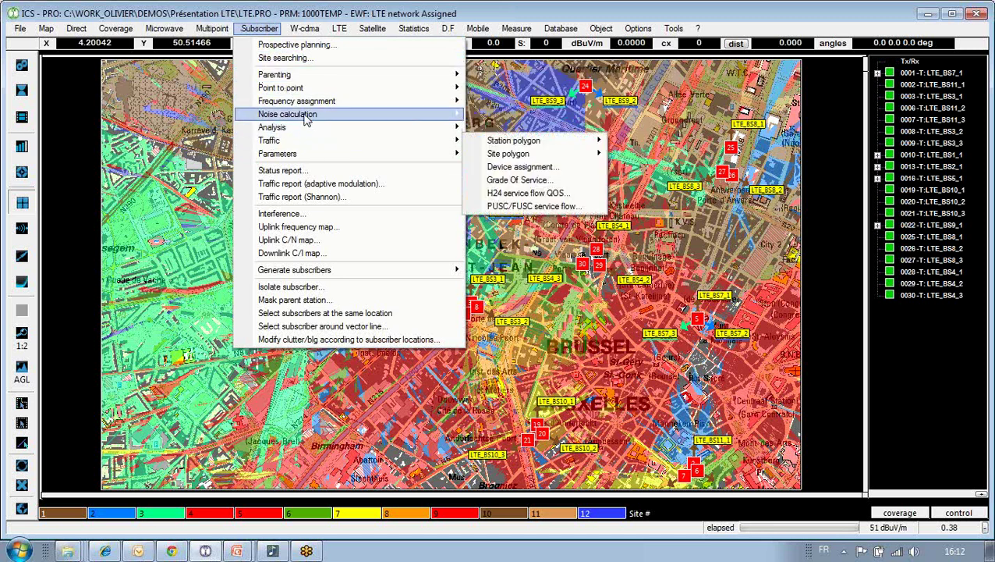
mouse_move(310, 30)
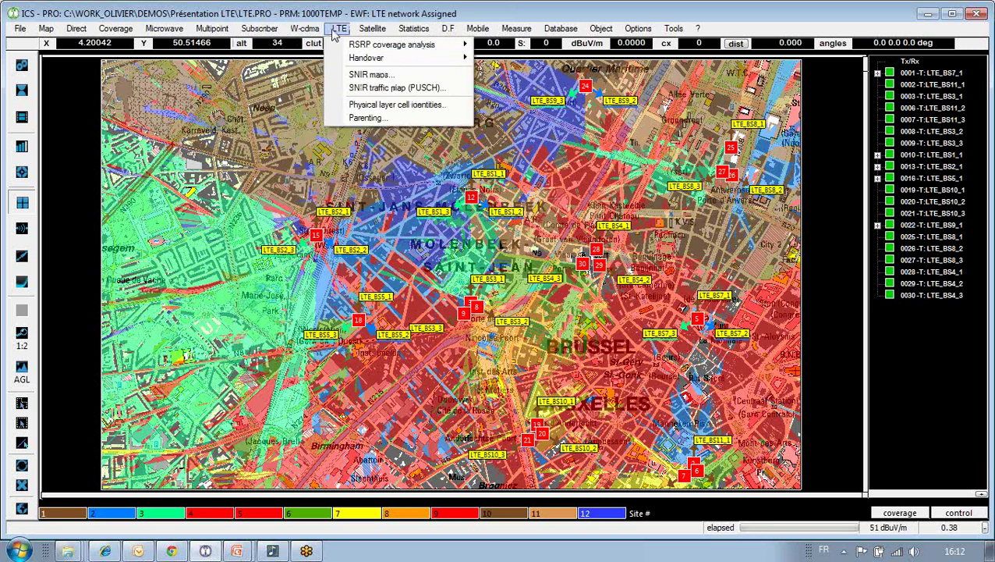
mouse_move(372, 30)
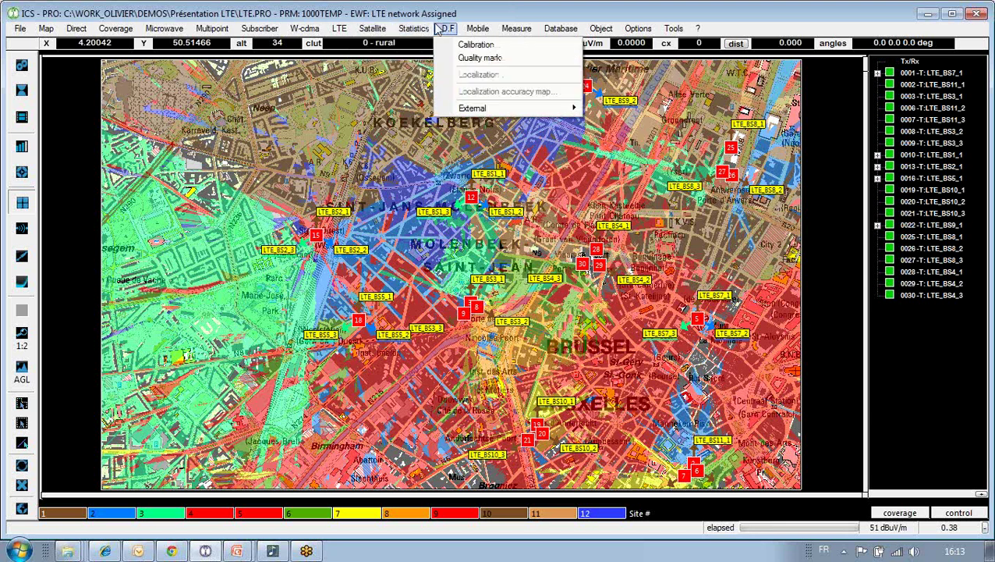
mouse_move(516, 30)
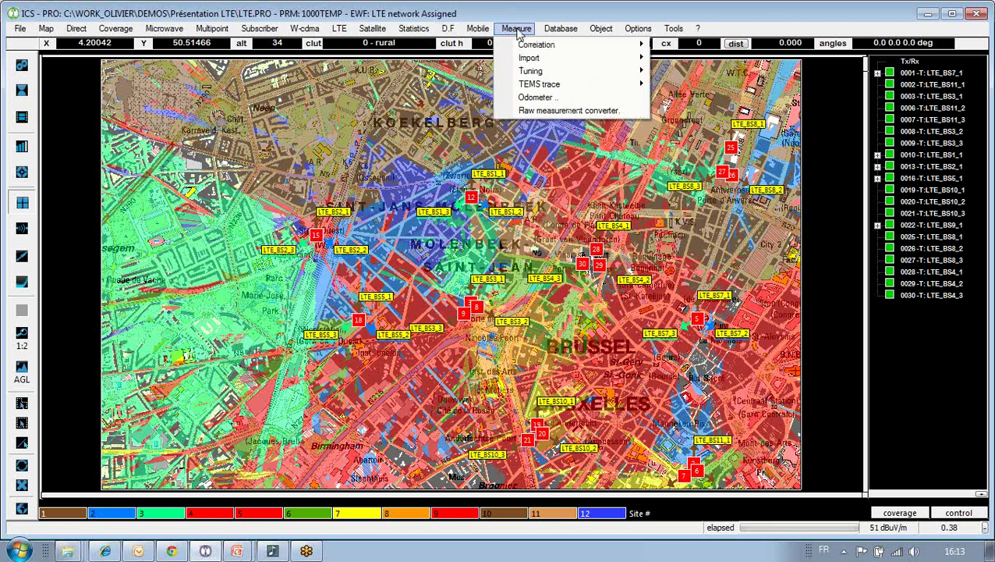
mouse_move(545, 60)
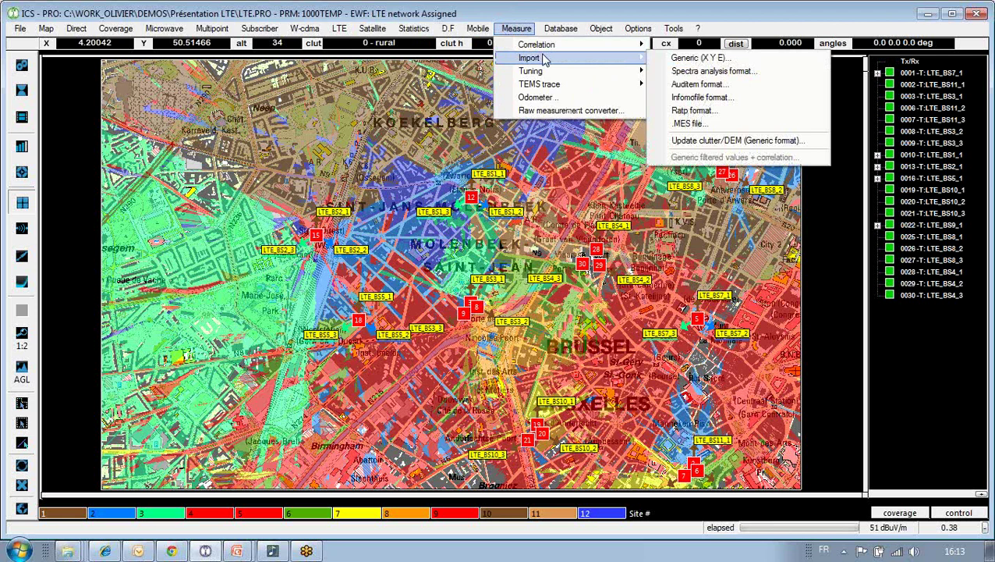
mouse_move(566, 48)
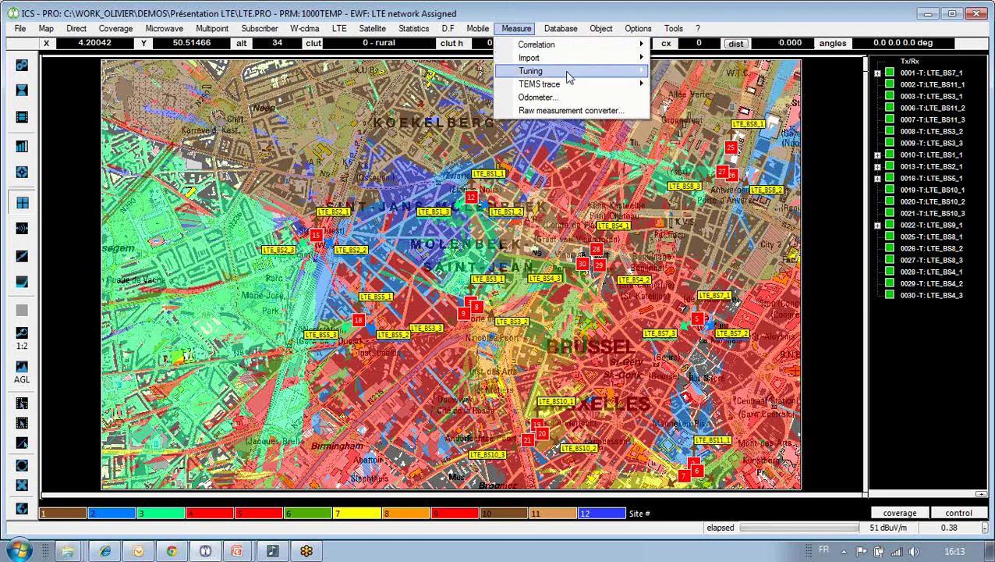
mouse_move(568, 75)
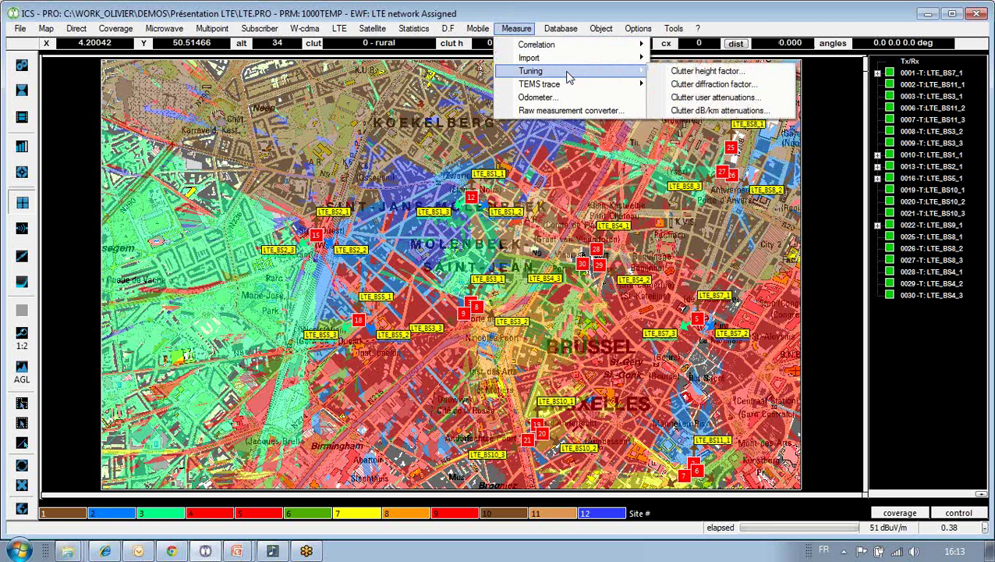
click(556, 14)
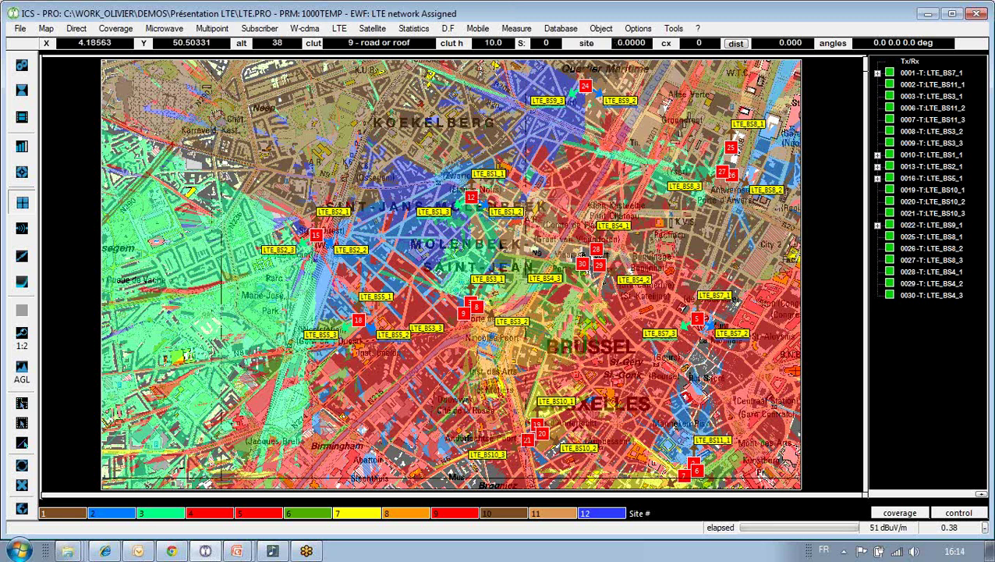
mouse_move(238, 551)
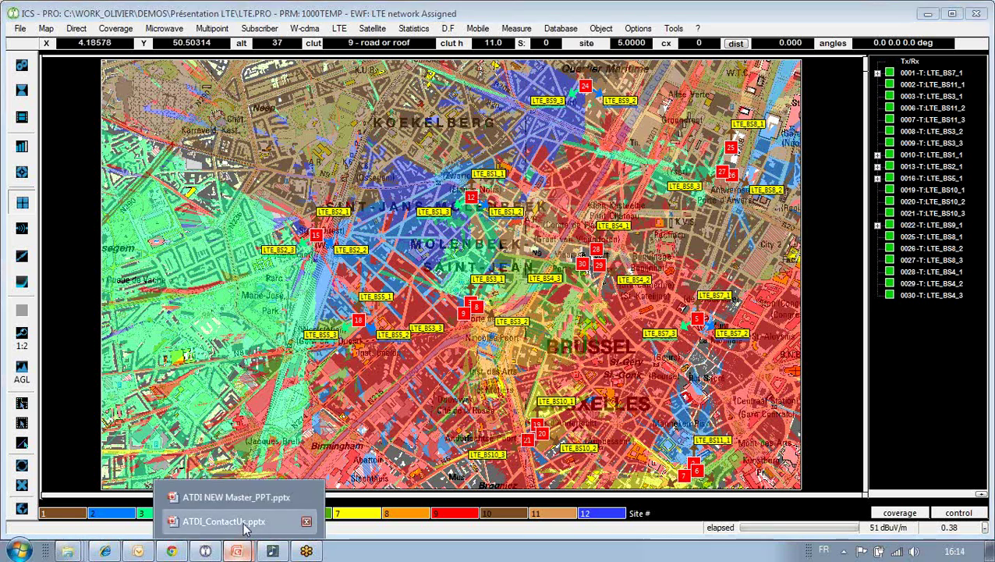
Switch to ATDI_ContactUs.pptx to show its 'Thank you for your attention' closing slide
click(234, 521)
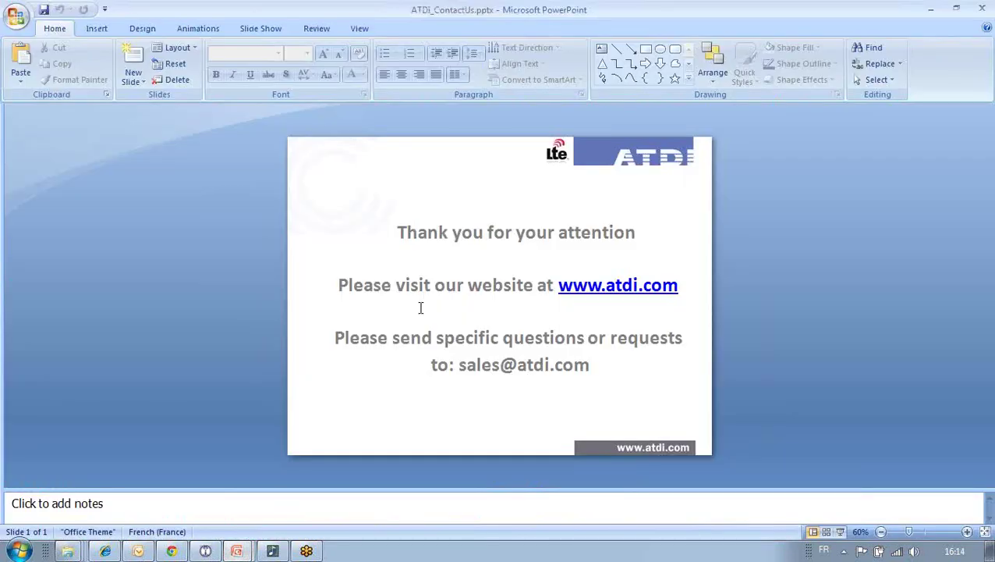